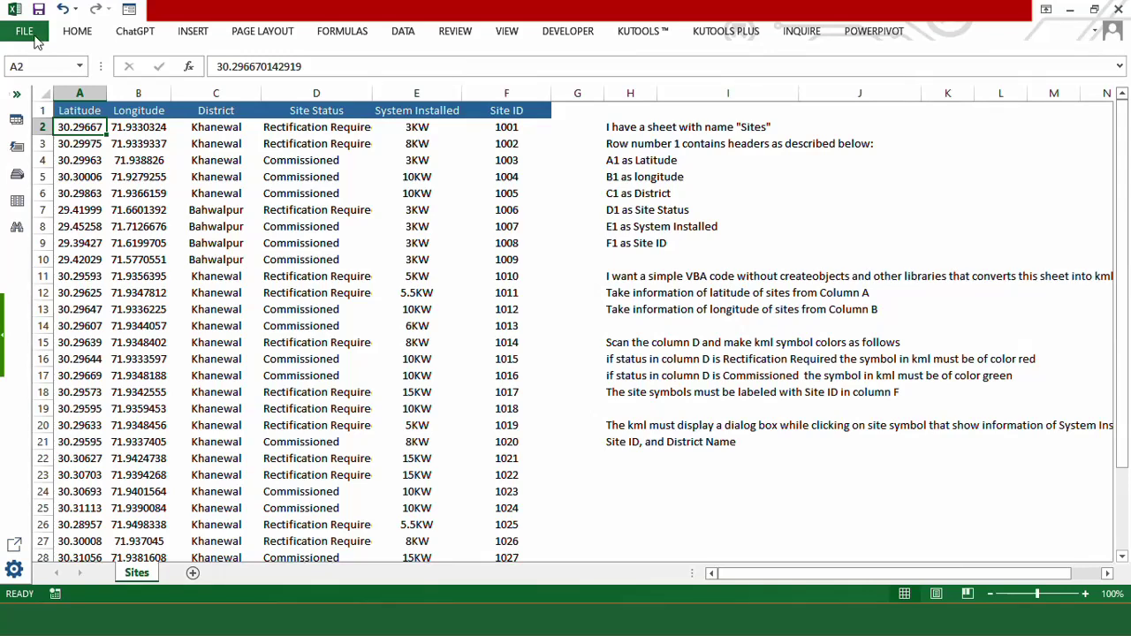
- Save the District workbook to the Downloads folder as an Excel Macro-Enabled Workbook
left_click(34, 35)
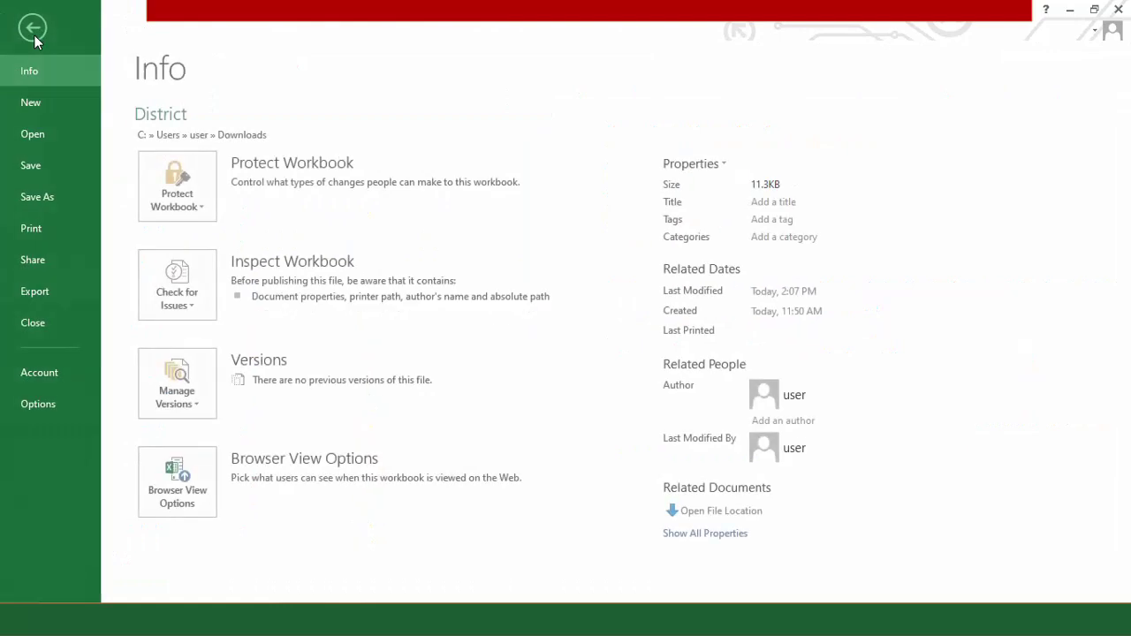
left_click(44, 200)
left_click(425, 178)
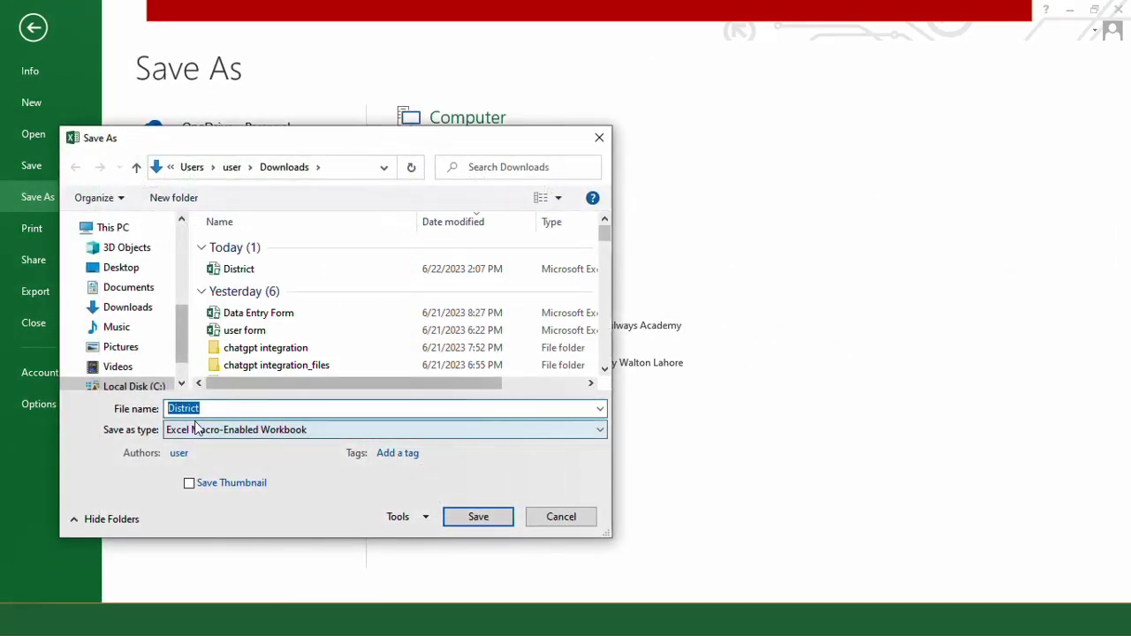
left_click(233, 431)
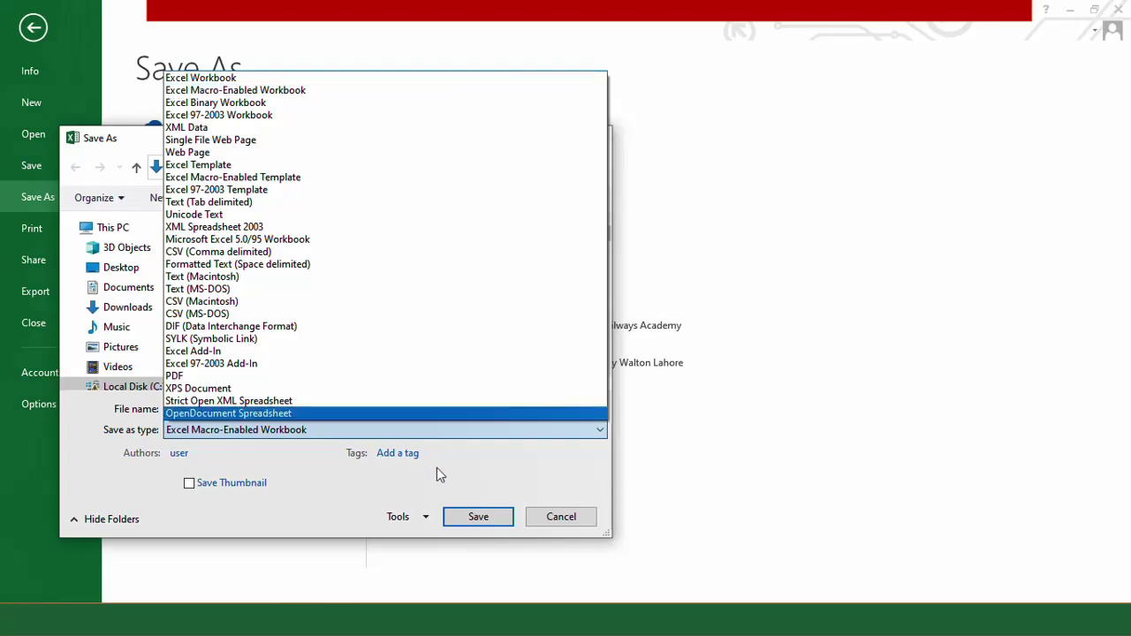
left_click(466, 512)
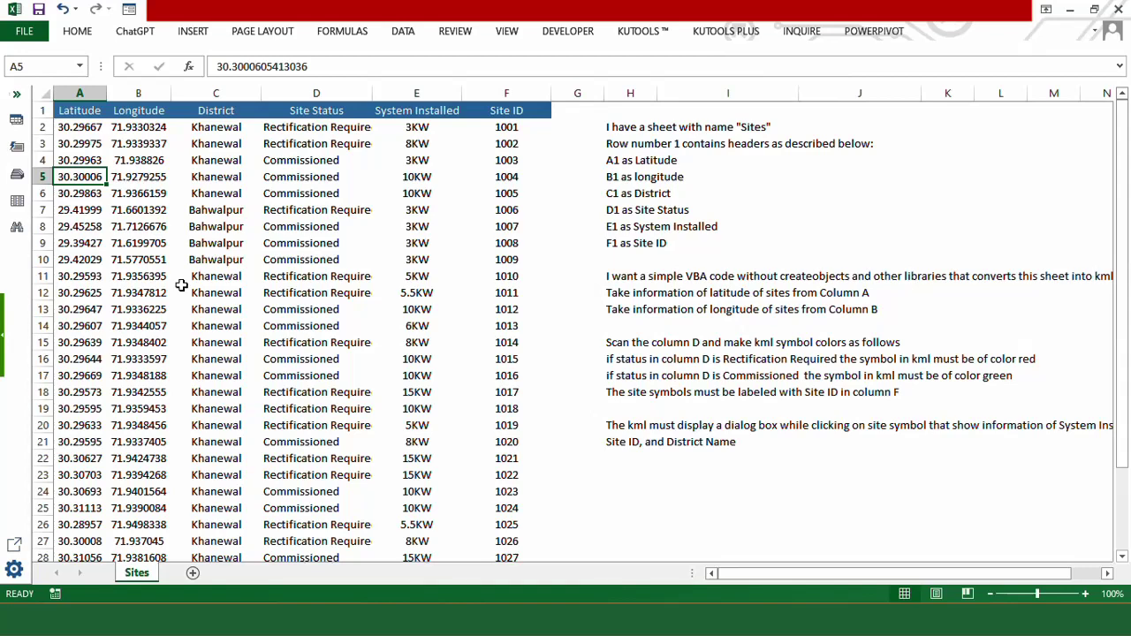
right_click(135, 576)
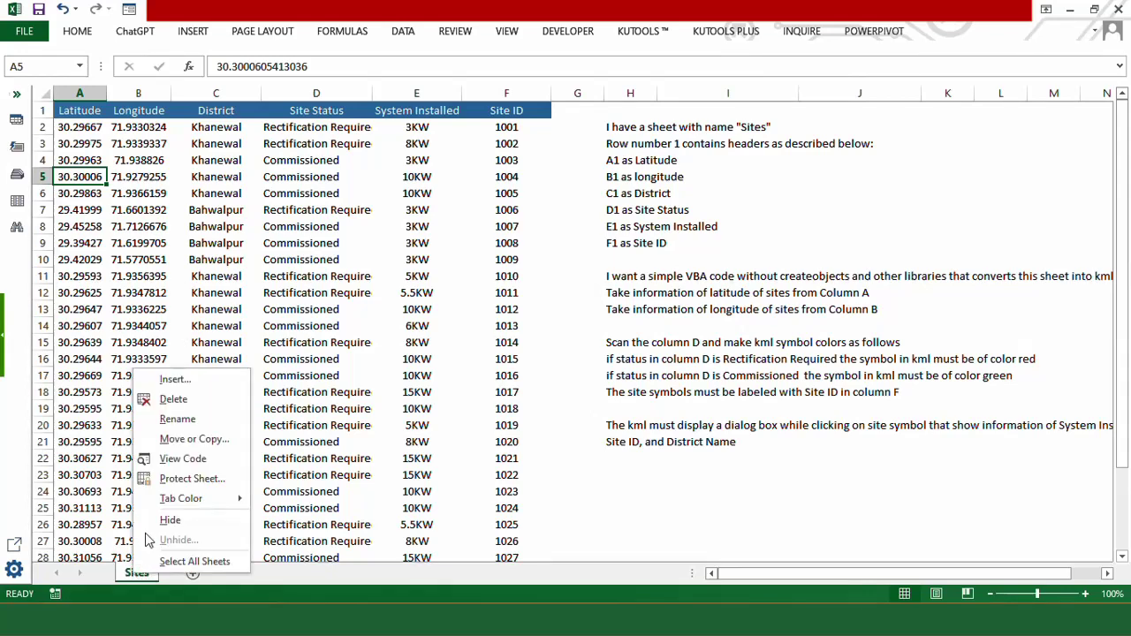
left_click(190, 459)
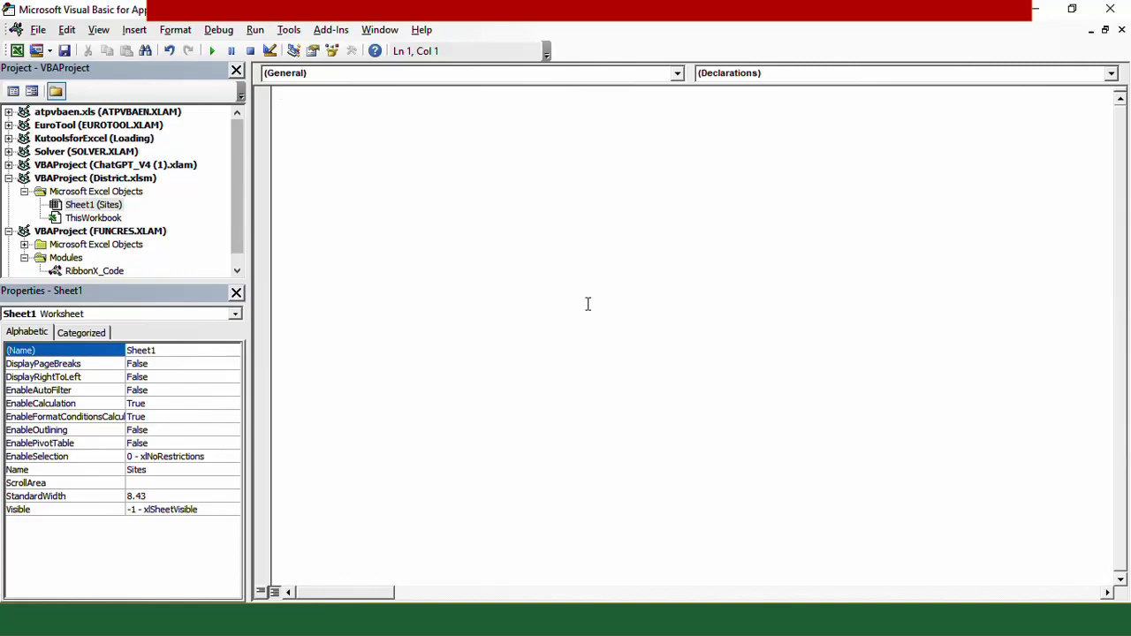
left_click(1044, 10)
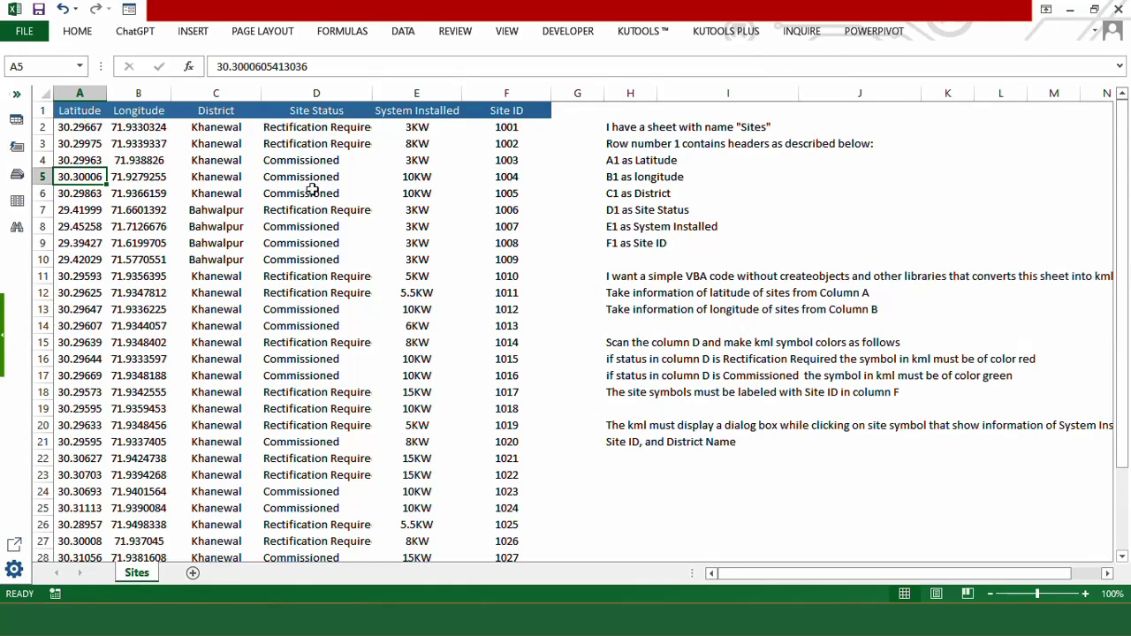
- Widen column D so the 'Rectification Required' status text is fully visible
left_click_drag(369, 96, 400, 99)
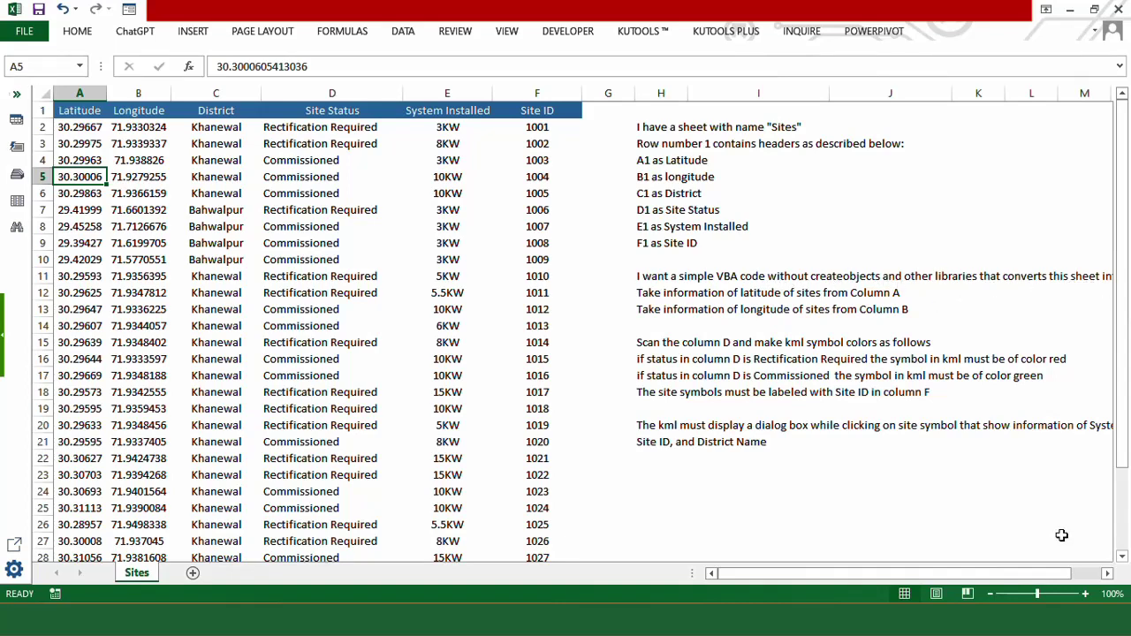
double_click(1107, 573)
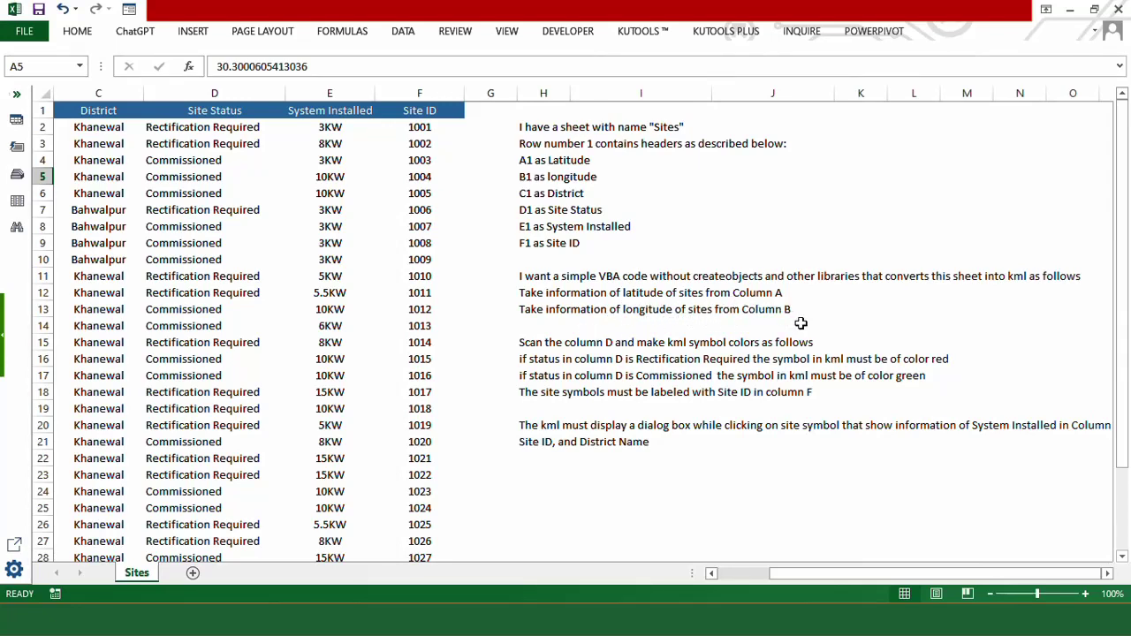
left_click_drag(799, 579, 740, 585)
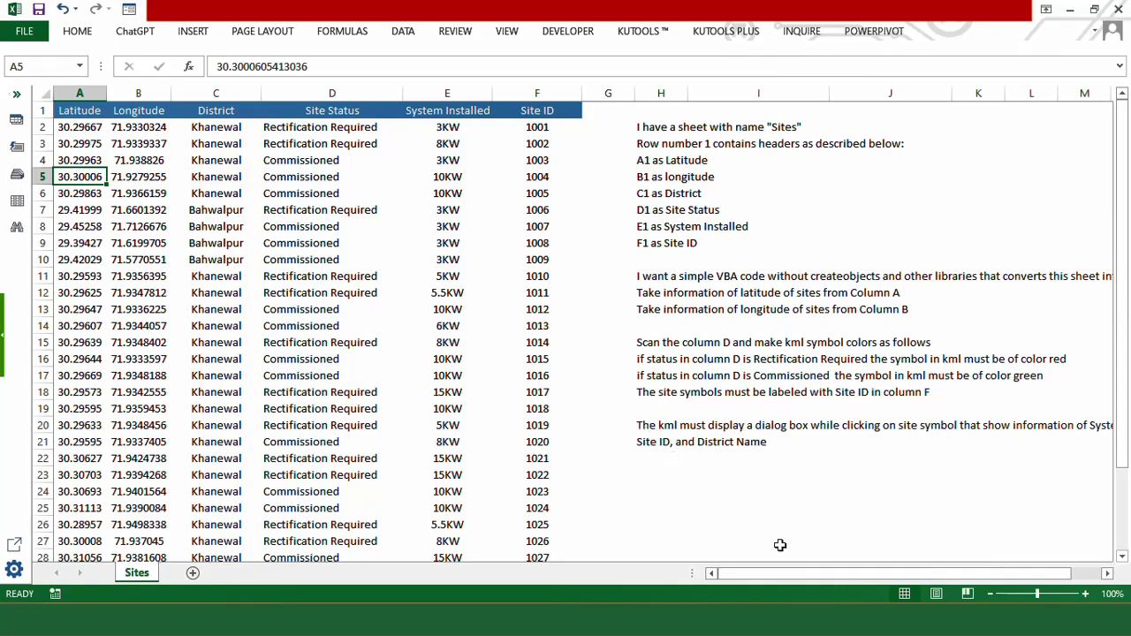
left_click_drag(793, 577, 822, 576)
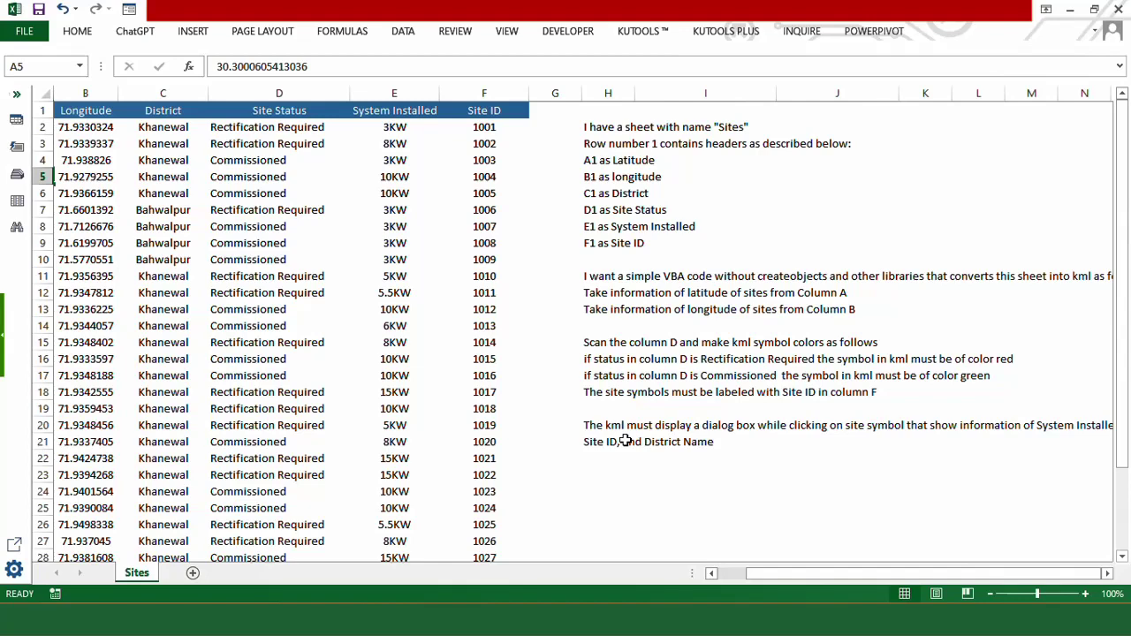
- Return to Excel from File Explorer and copy the KML instructions in H2:I21
mouse_move(442, 592)
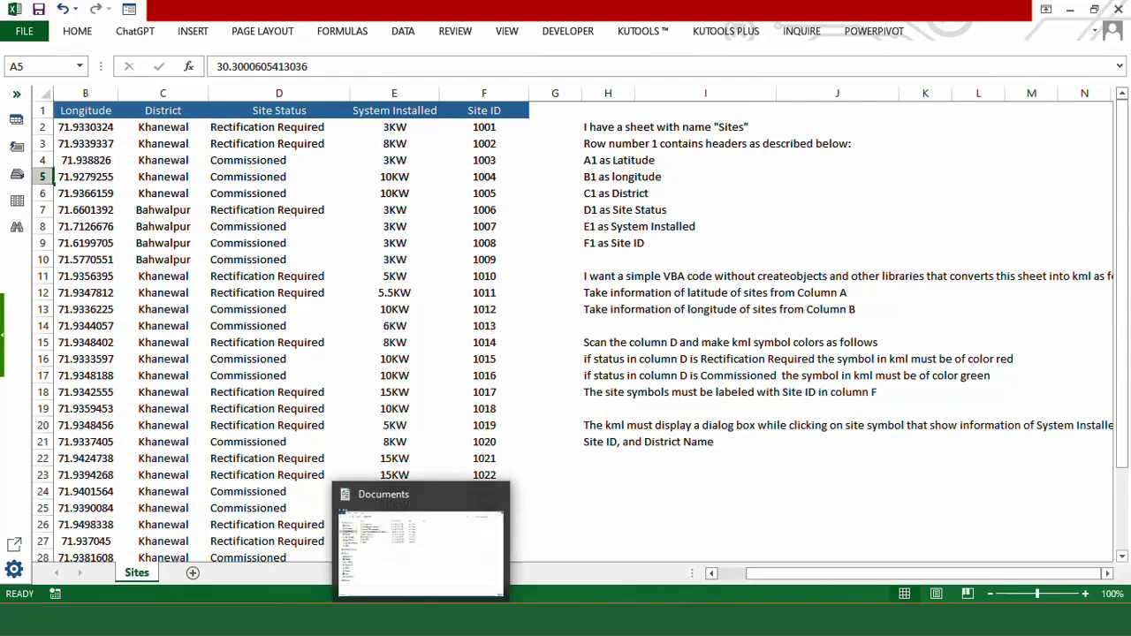
left_click(392, 565)
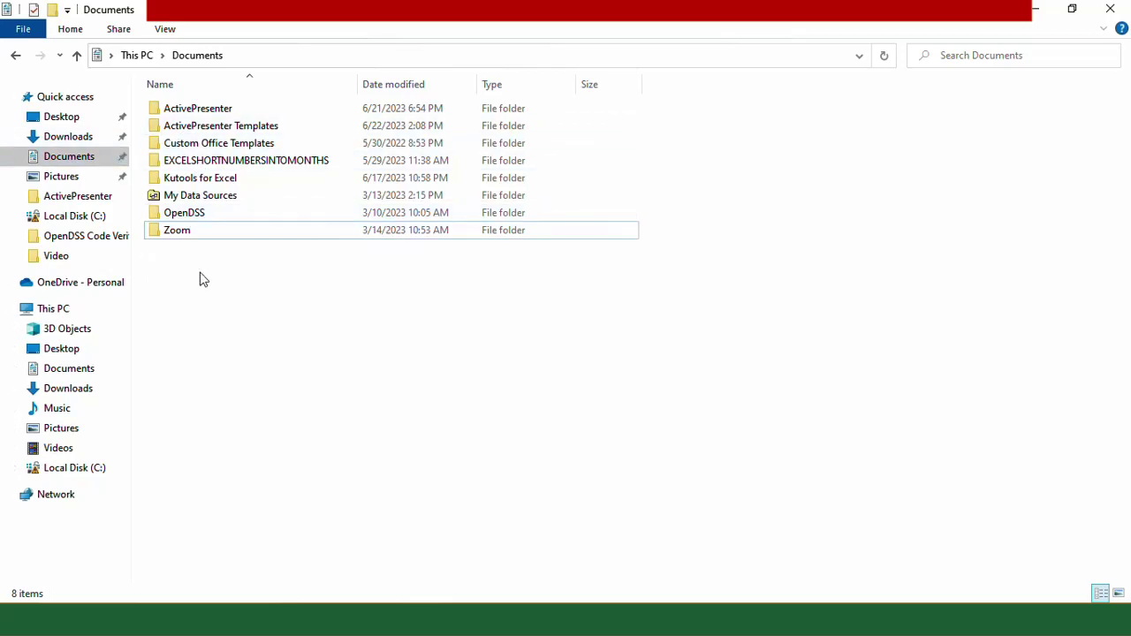
left_click(1041, 9)
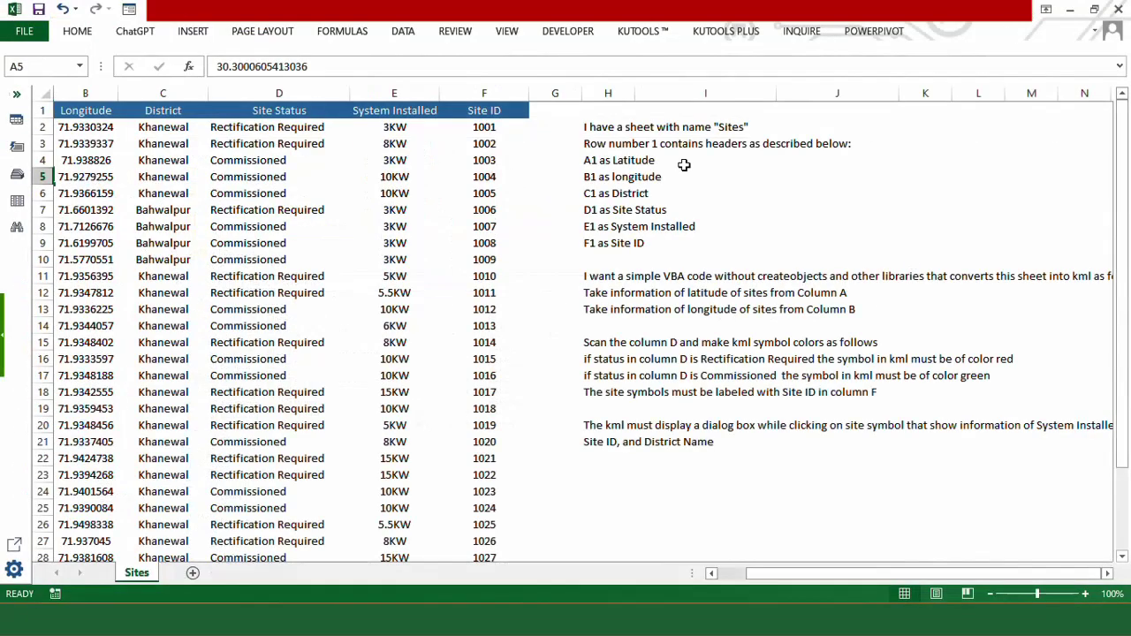
left_click_drag(604, 129, 636, 440)
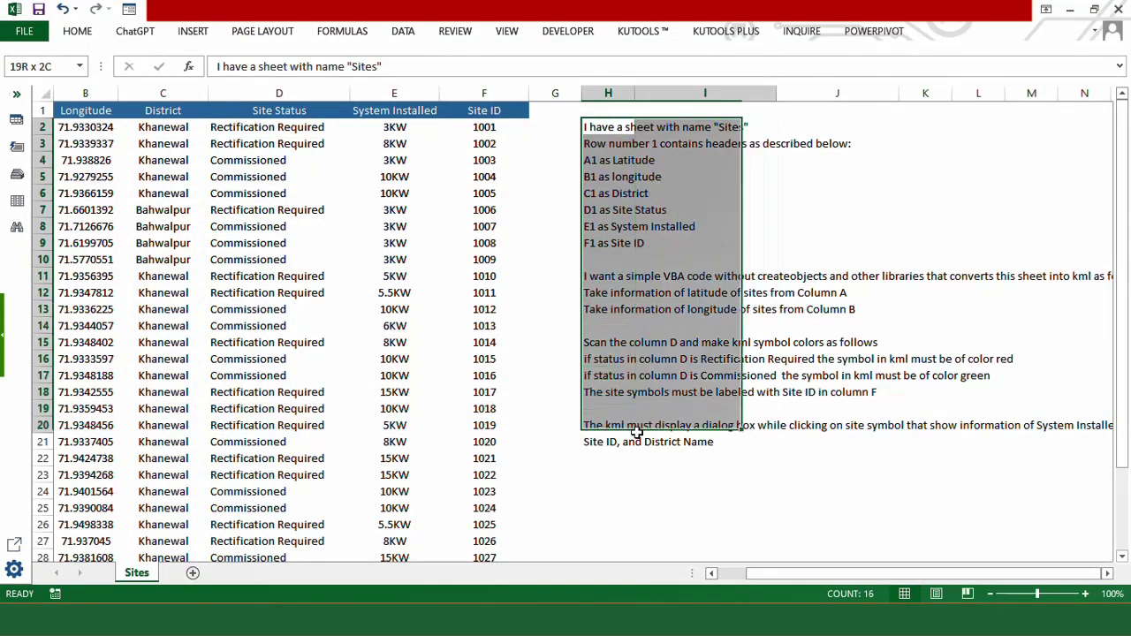
key("ctrl+c")
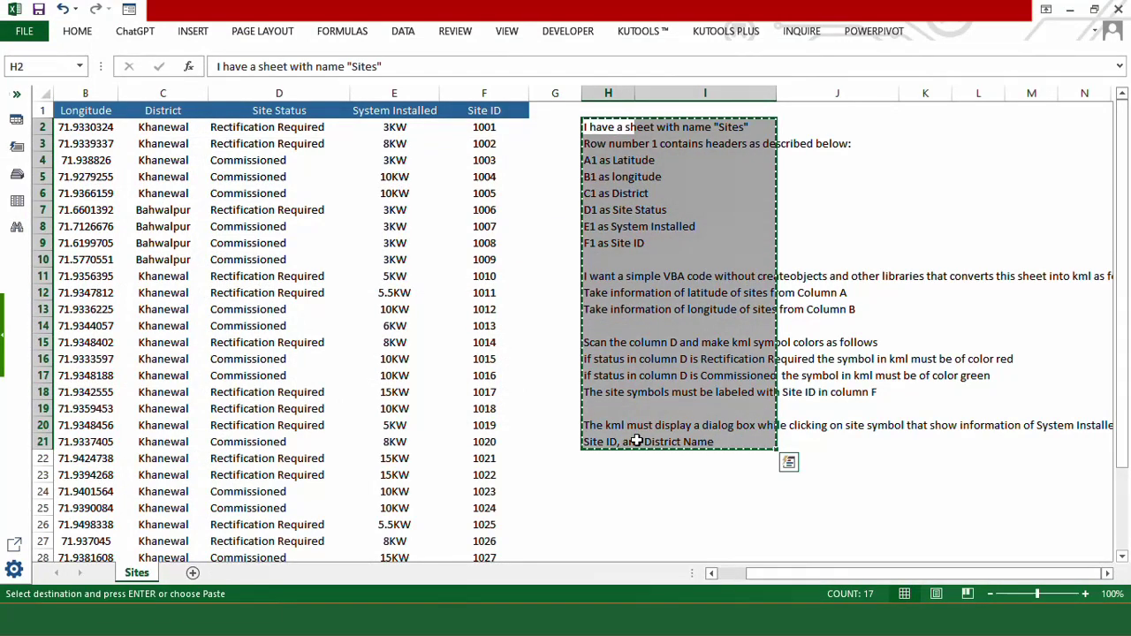
key("alt+Tab")
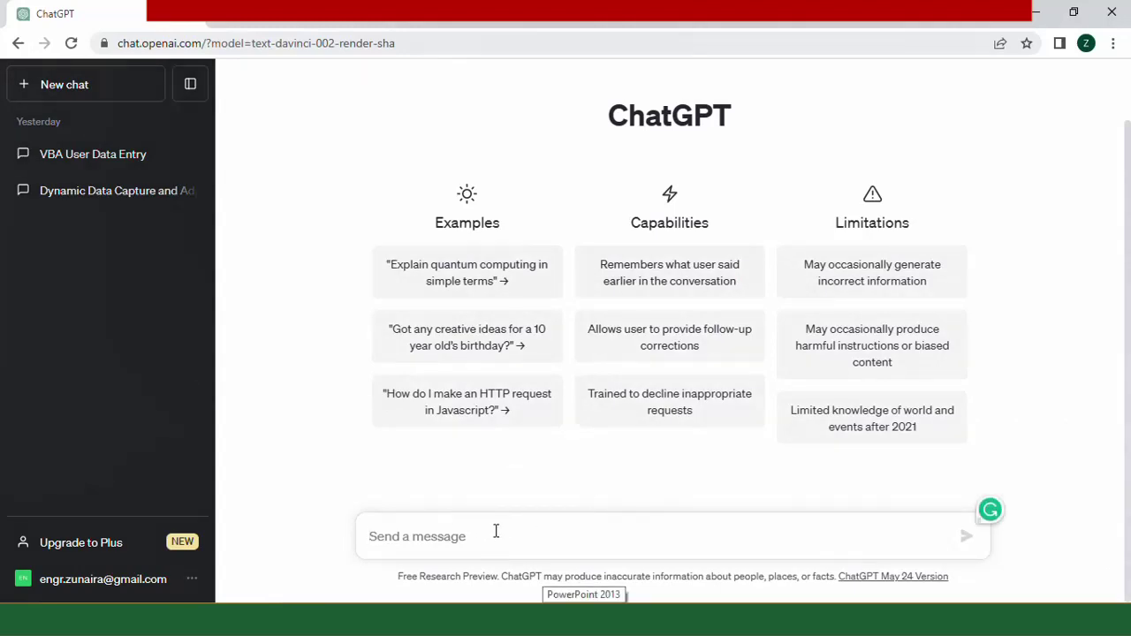
- Send the pasted Sites-to-KML instructions to ChatGPT and copy the returned ConvertToKML VBA code
key("ctrl+v")
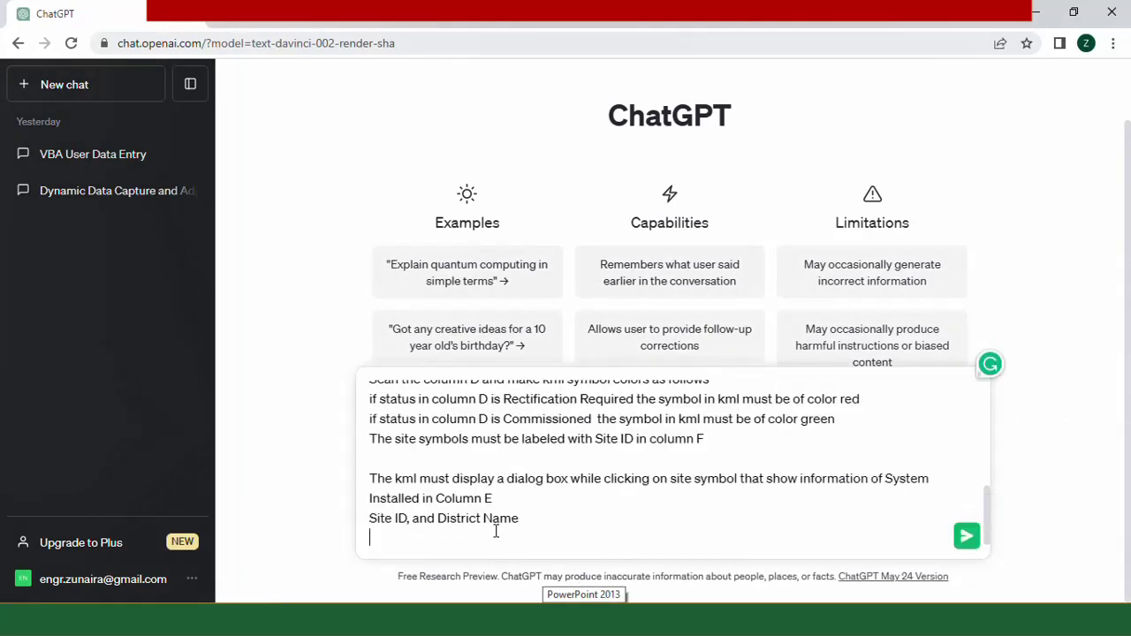
left_click(966, 540)
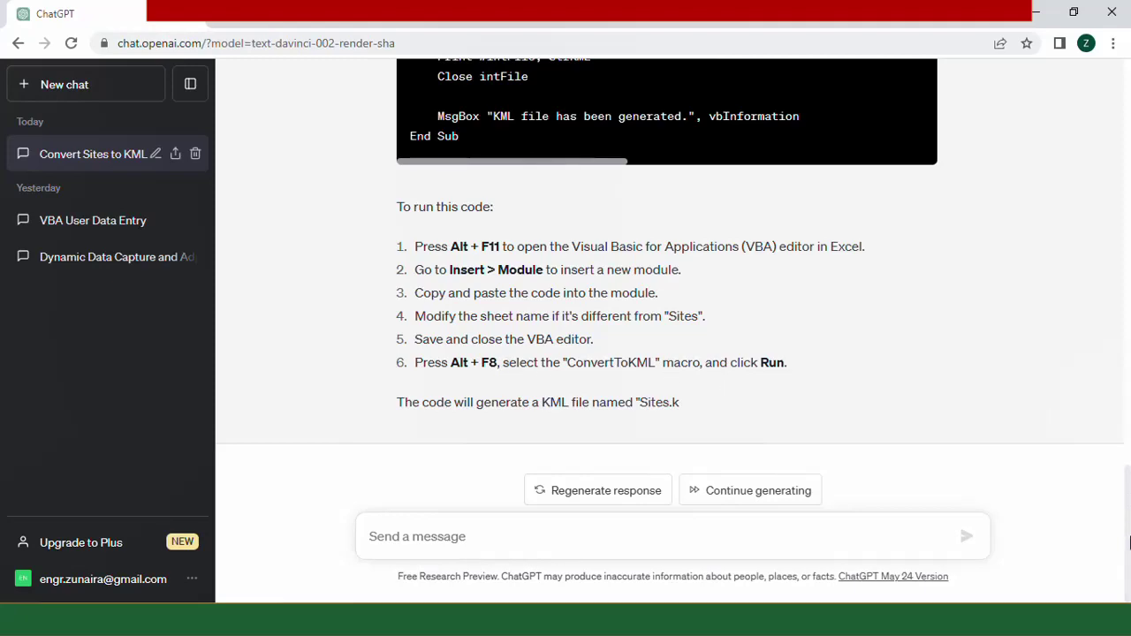
scroll(1128, 503, "up", 2)
left_click_drag(1128, 504, 1129, 240)
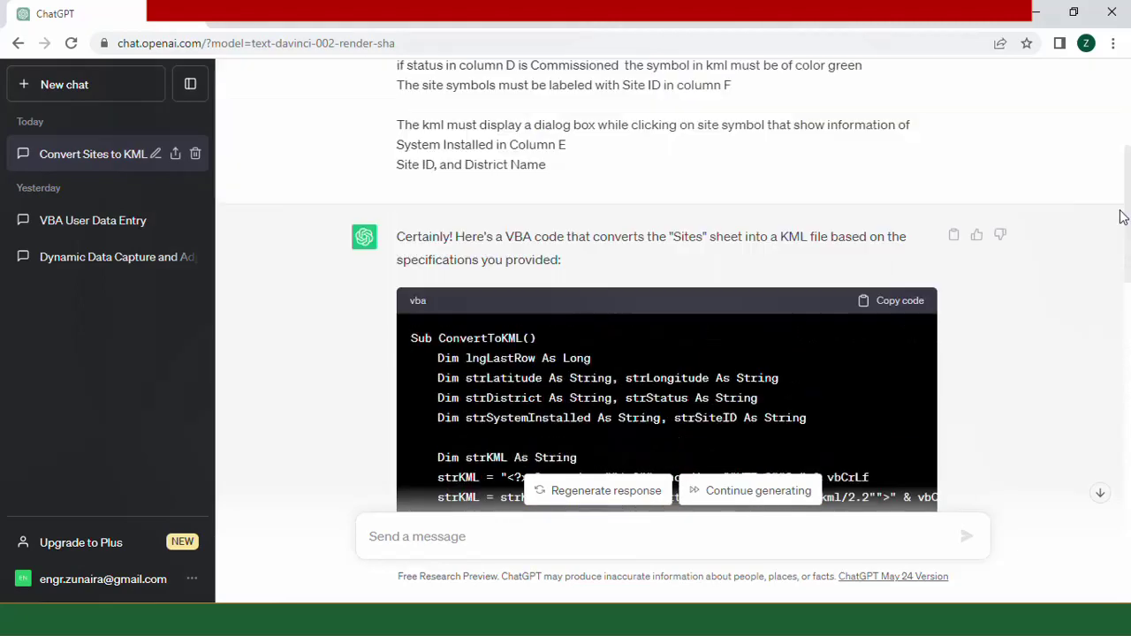
scroll(1128, 240, "down", 1)
left_click(902, 193)
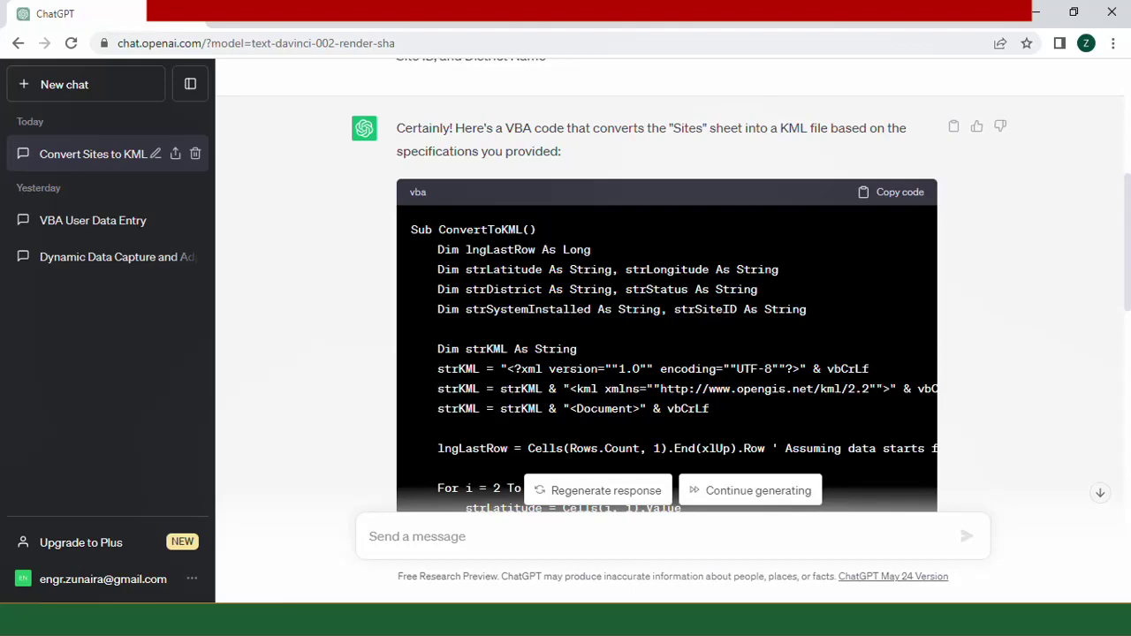
- Open the Sites sheet's code view, insert a new Module1 and paste the ConvertToKML macro
mouse_move(343, 620)
left_click(421, 561)
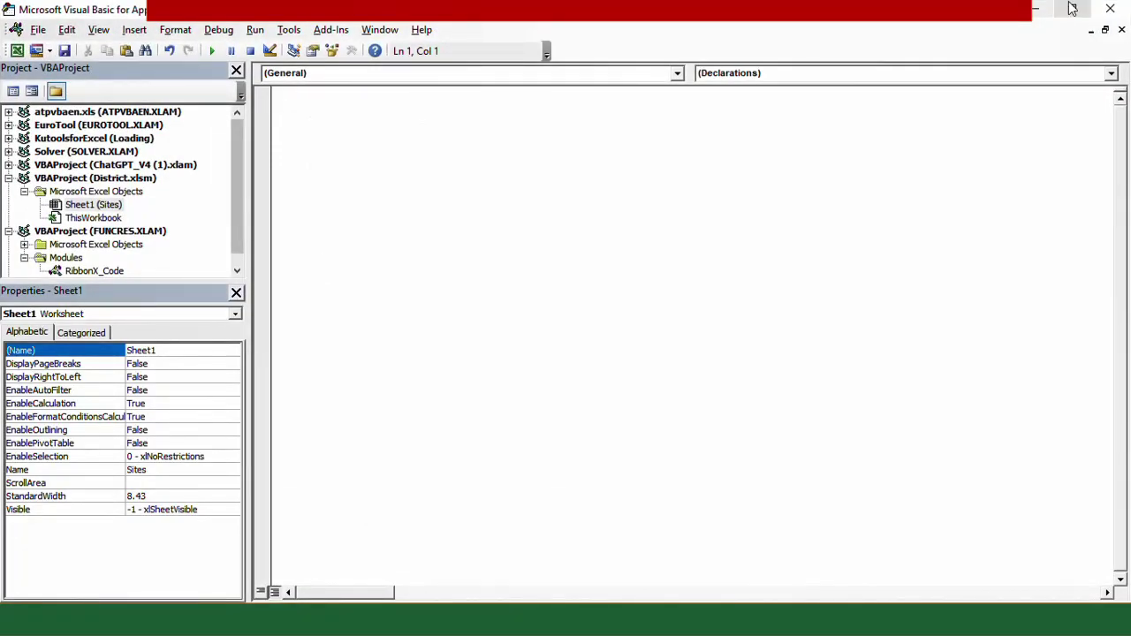
left_click(1036, 8)
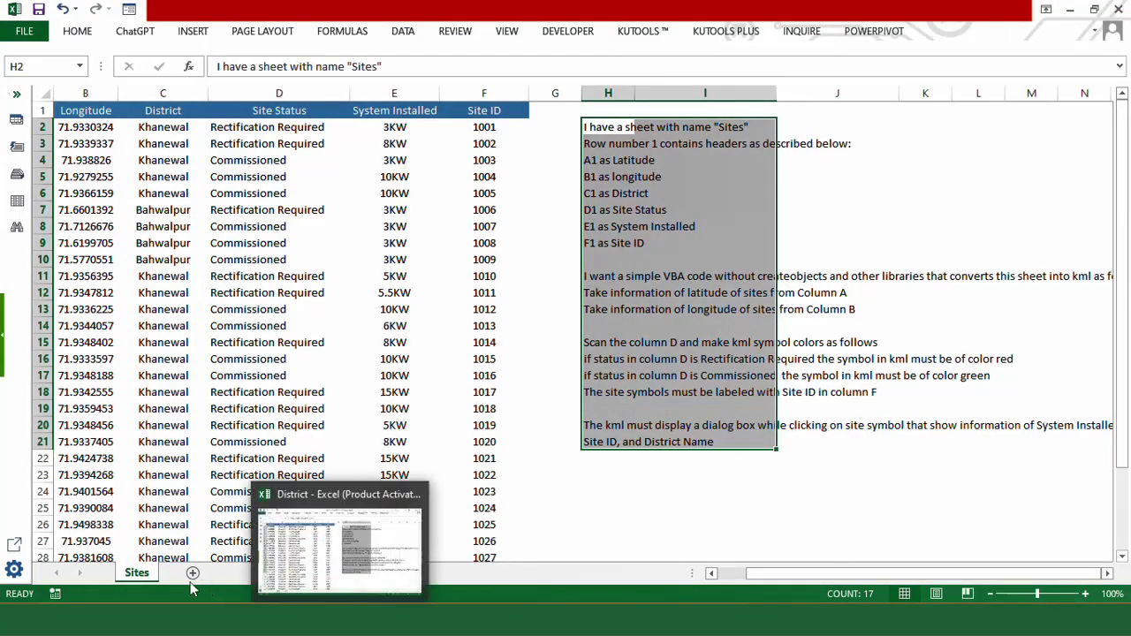
right_click(137, 574)
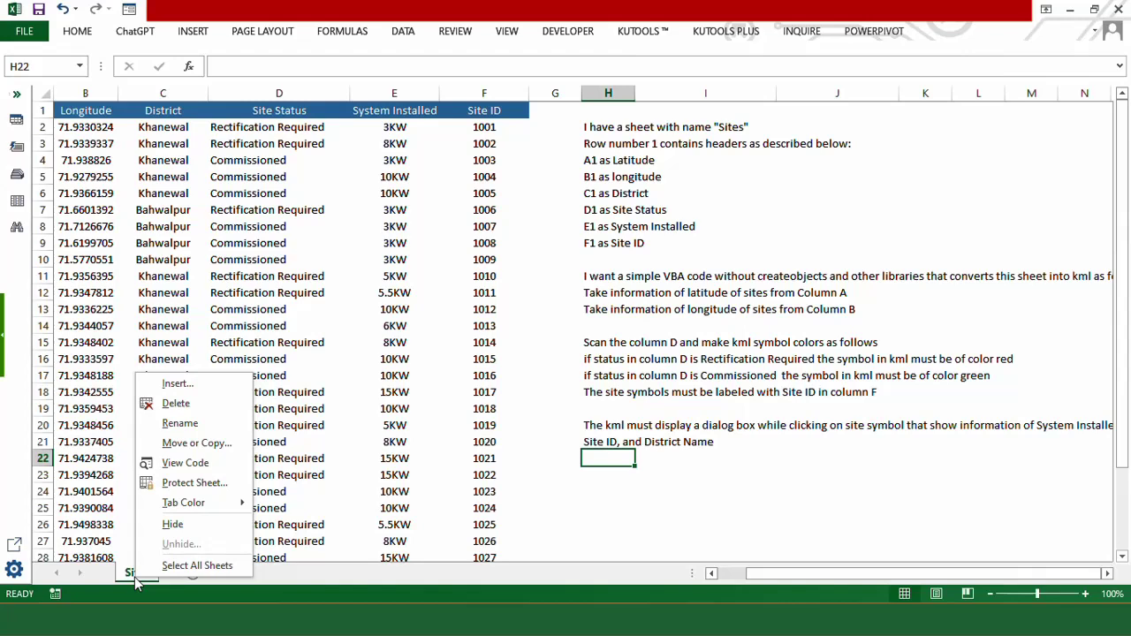
left_click(186, 463)
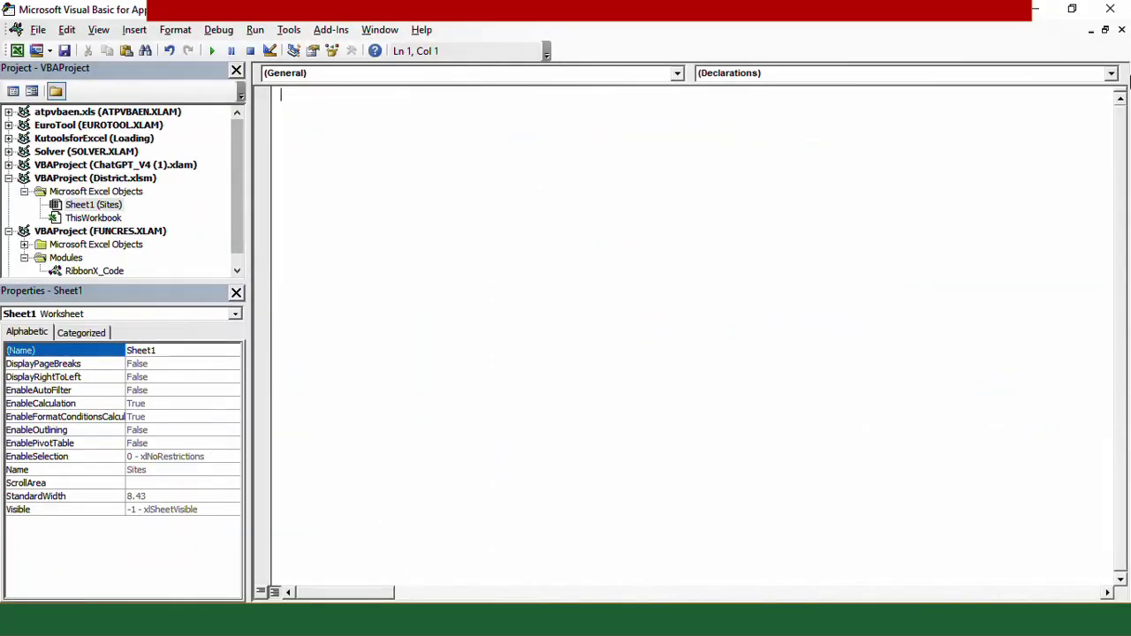
key("alt+i")
key("m")
key("ctrl+v")
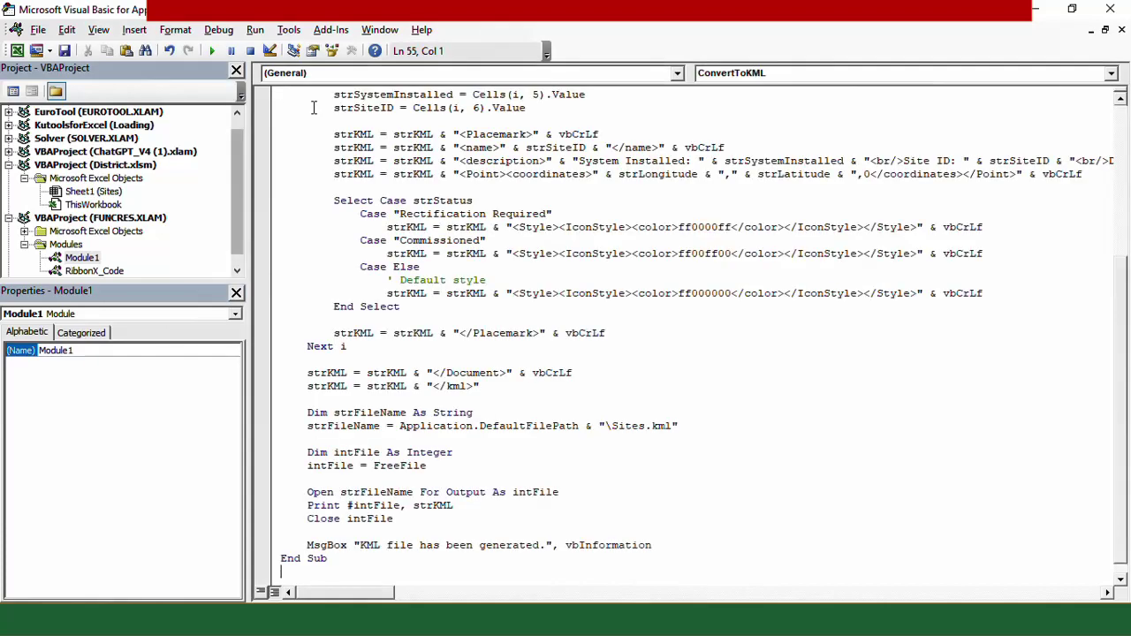
- Save the workbook and run the ConvertToKML macro with Run Sub/UserForm
left_click(64, 51)
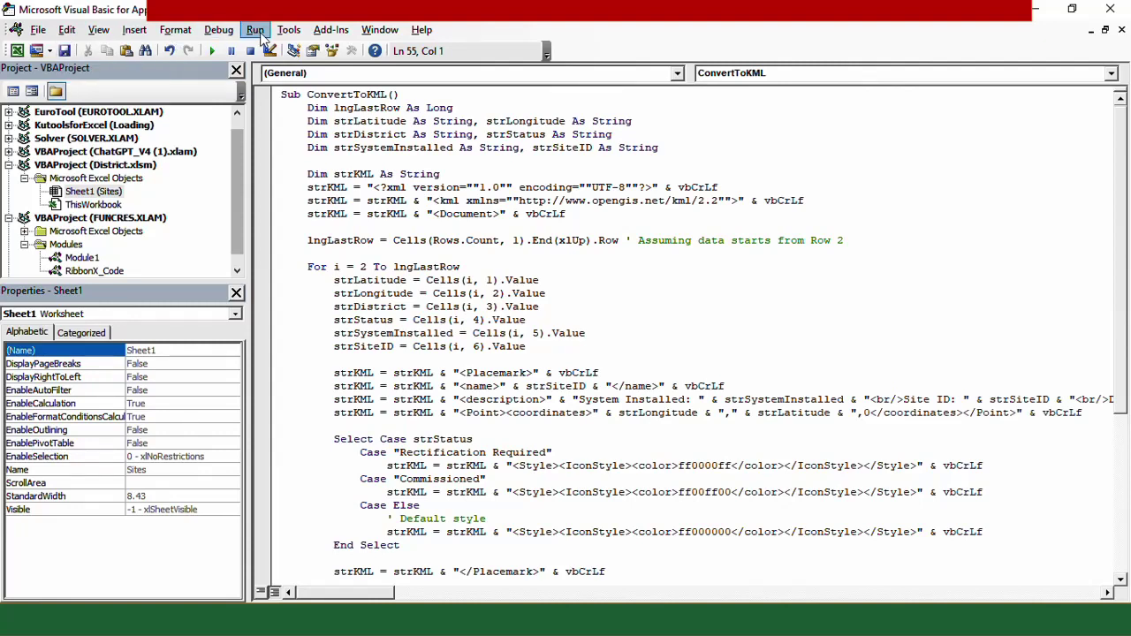
left_click(257, 30)
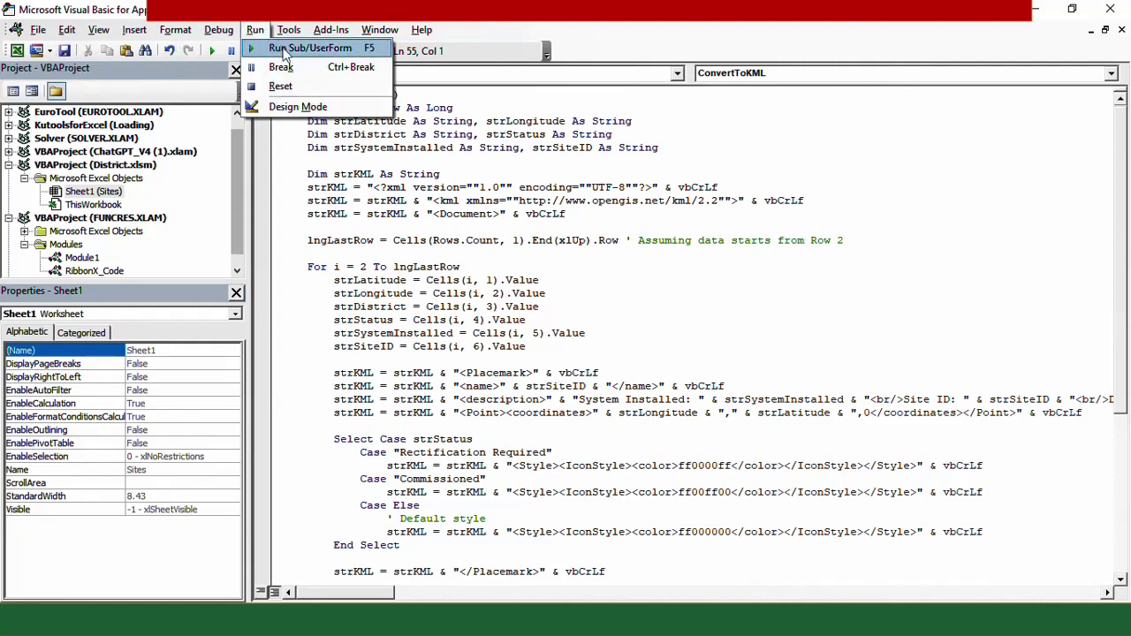
left_click(284, 46)
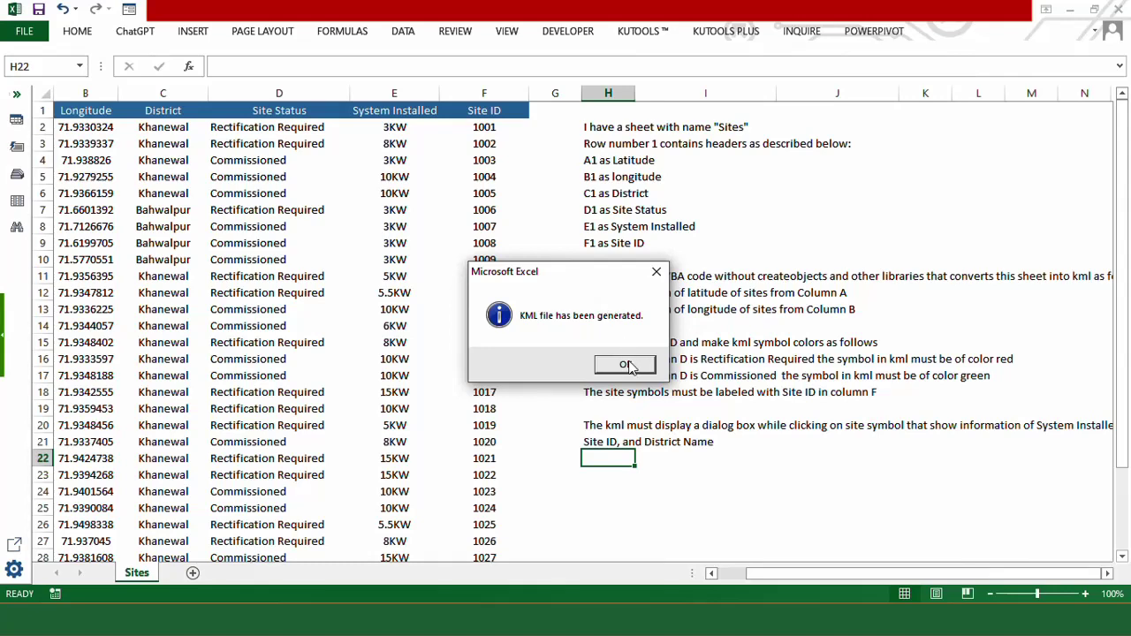
- Dismiss the 'KML file generated' message and open Sites.kml from Documents
left_click(624, 365)
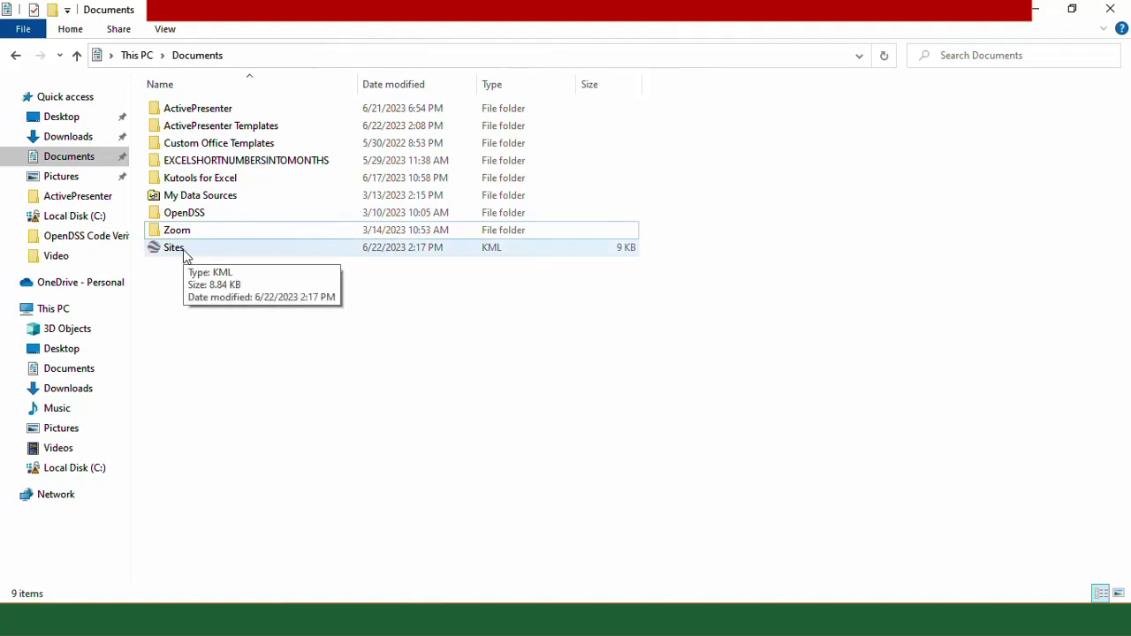
left_click(183, 249)
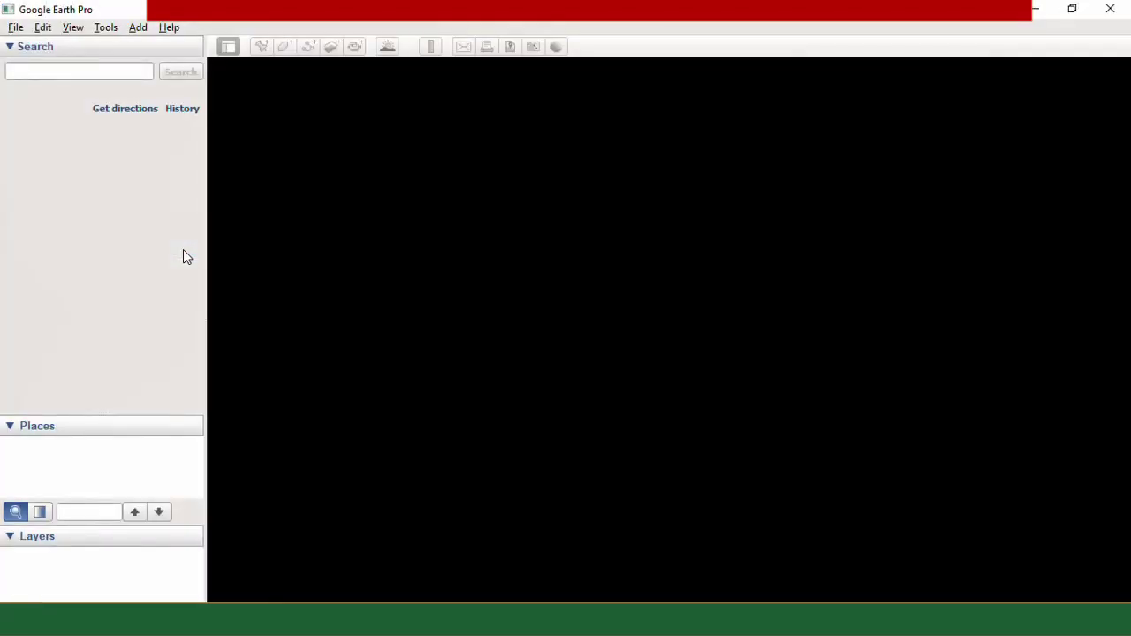
- Close Start-up Tips, zoom in on the Khanewal site pins and show site 1004's 10KW pop-up
left_click(825, 486)
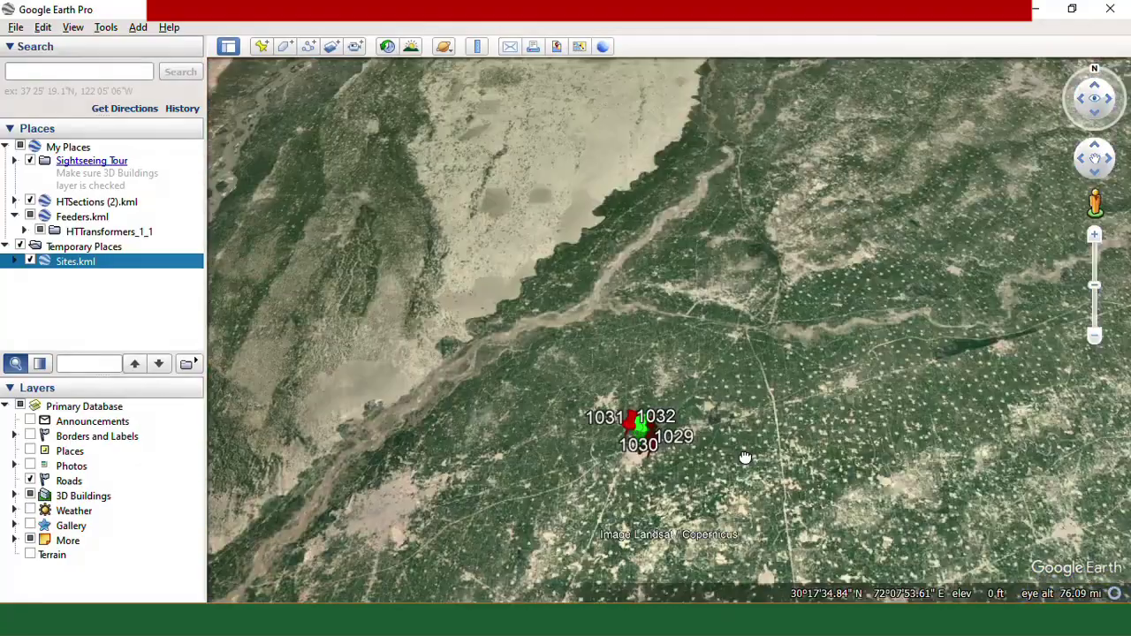
scroll(855, 402, "up", 3)
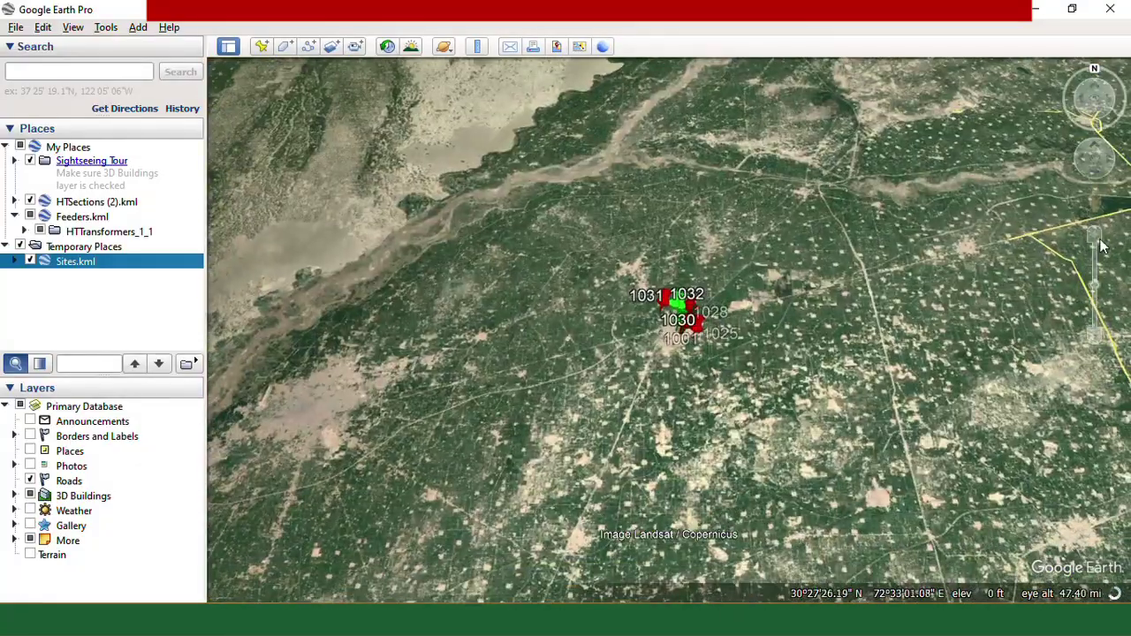
left_click(1096, 241)
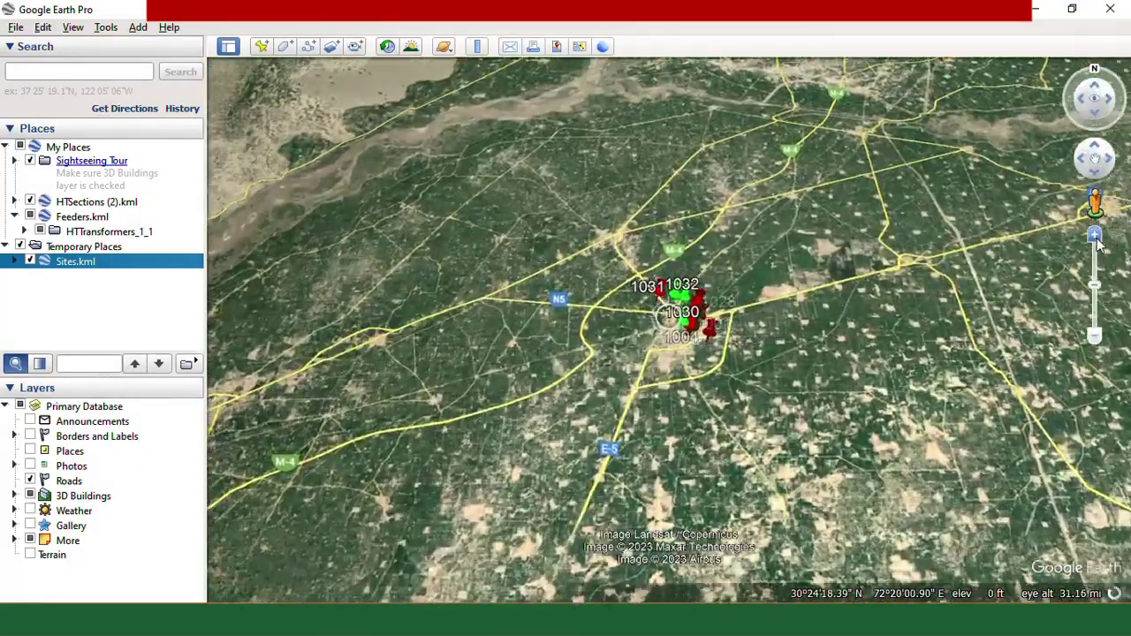
left_click_drag(1096, 241, 1098, 244)
left_click_drag(967, 282, 720, 300)
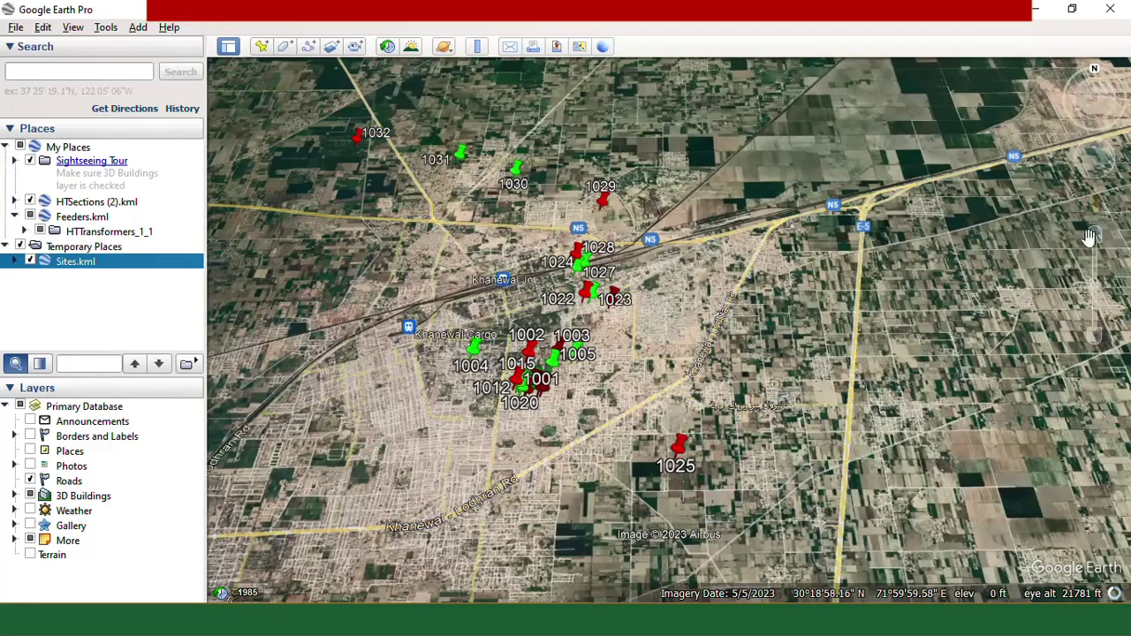
left_click_drag(1096, 242, 1095, 246)
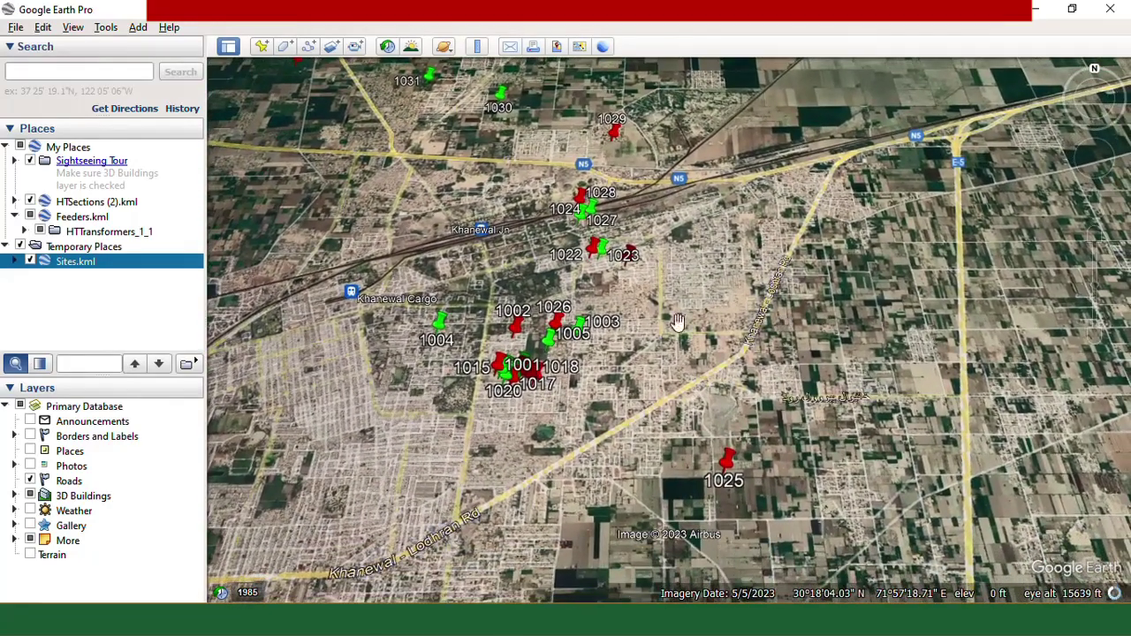
left_click(439, 325)
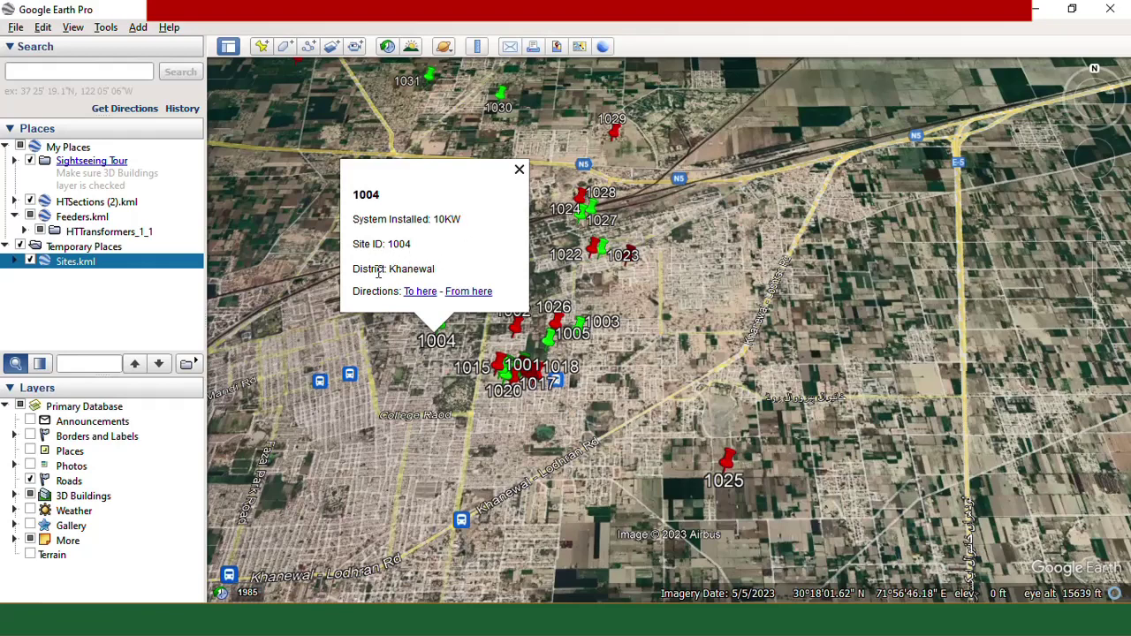
- Close site 1004's pop-up and review then close site 1029's 10KW details
left_click(520, 171)
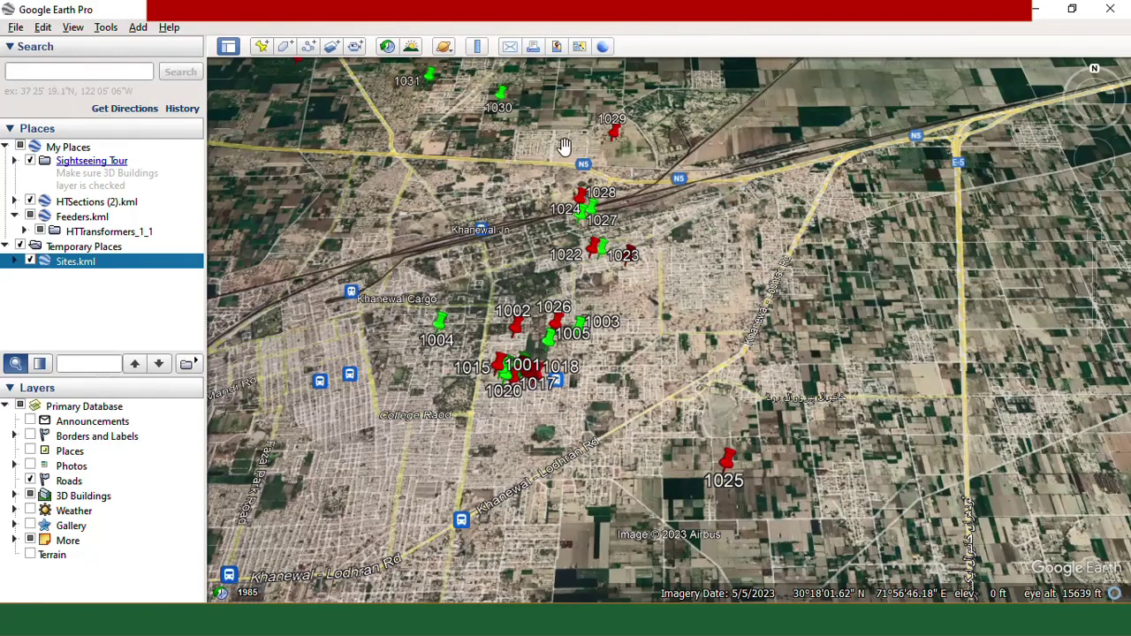
left_click(616, 136)
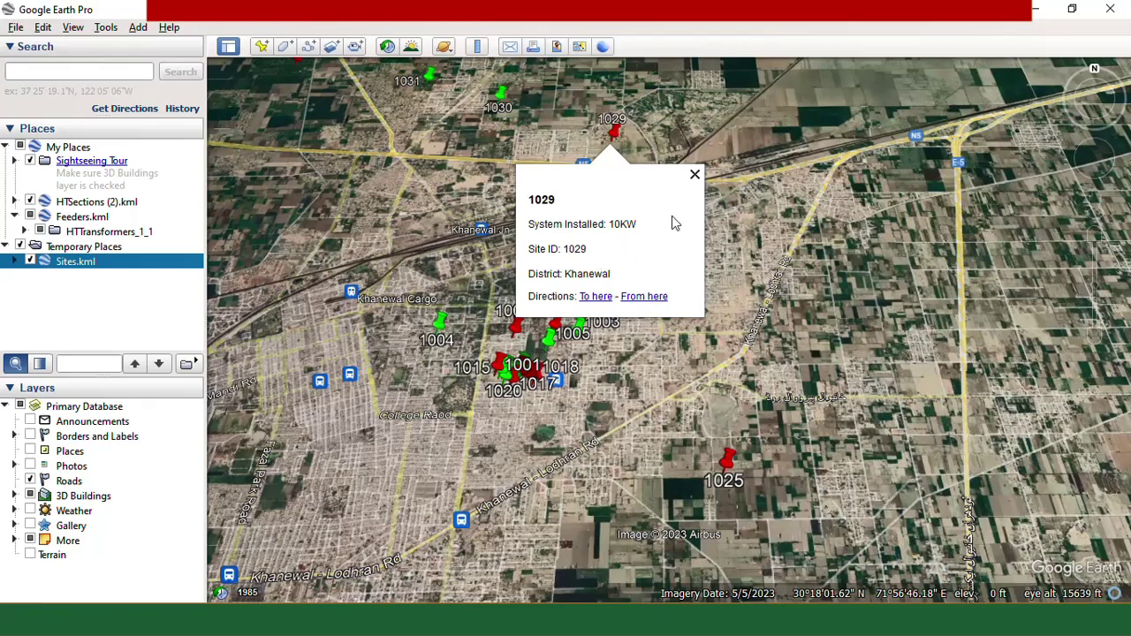
left_click(694, 174)
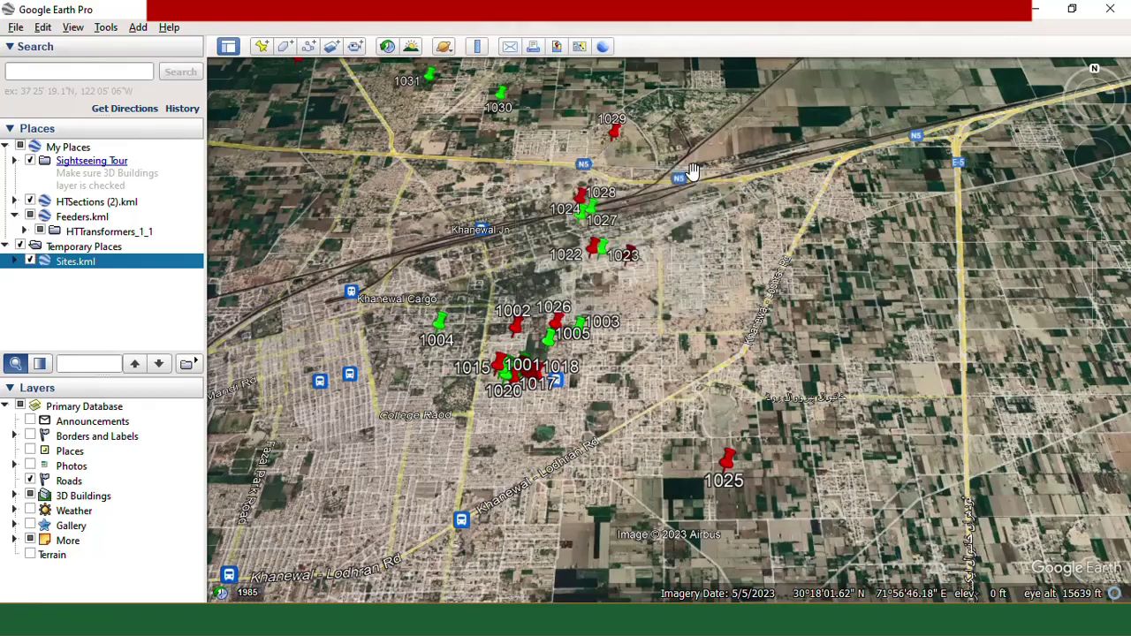
- Review site 1025's 5.5KW pop-up, then zoom out until all Khanewal pins fit
left_click(728, 461)
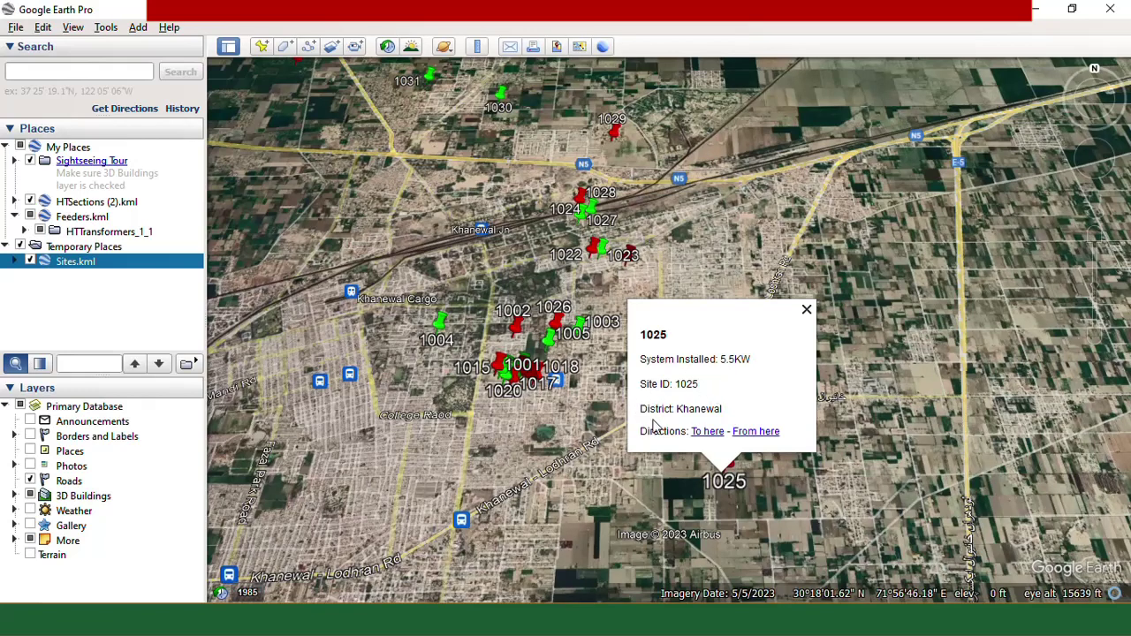
left_click(806, 309)
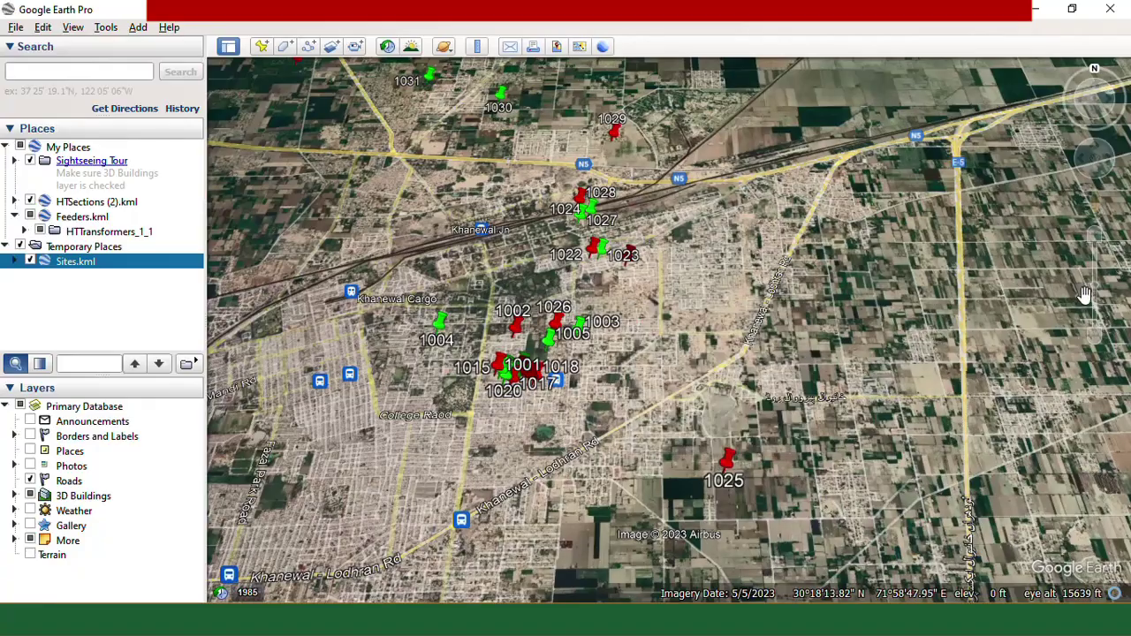
left_click(1098, 348)
left_click_drag(1099, 348, 1096, 345)
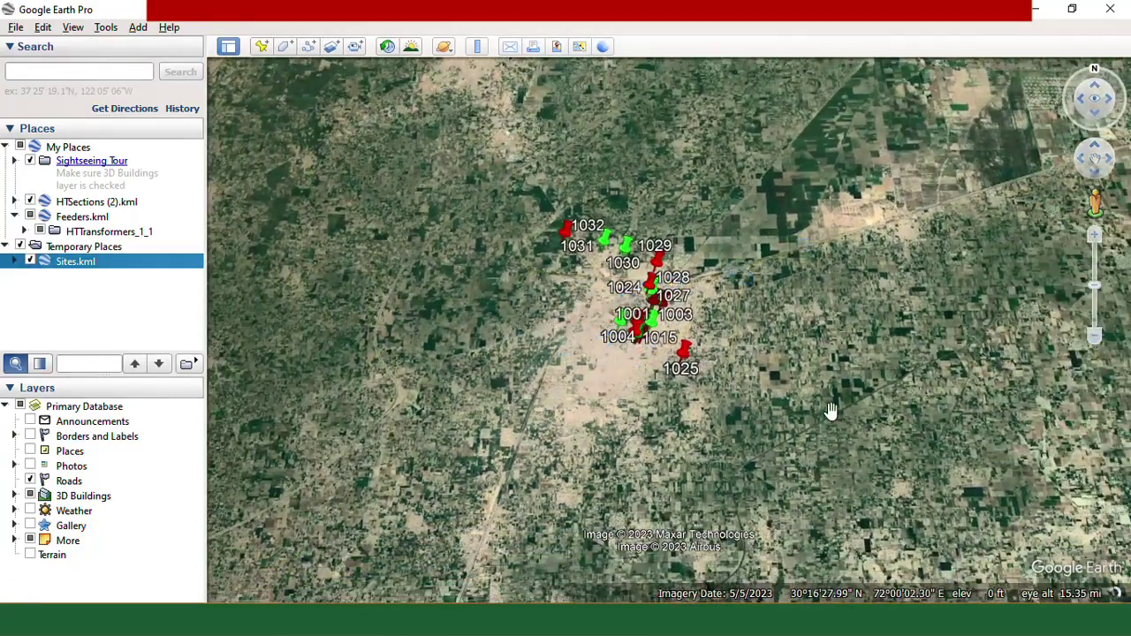
- Locate the Bahwalpur pins 1006–1009 and review site 1007's 3KW details balloon
left_click_drag(798, 376, 904, 165)
scroll(864, 244, "down", 10)
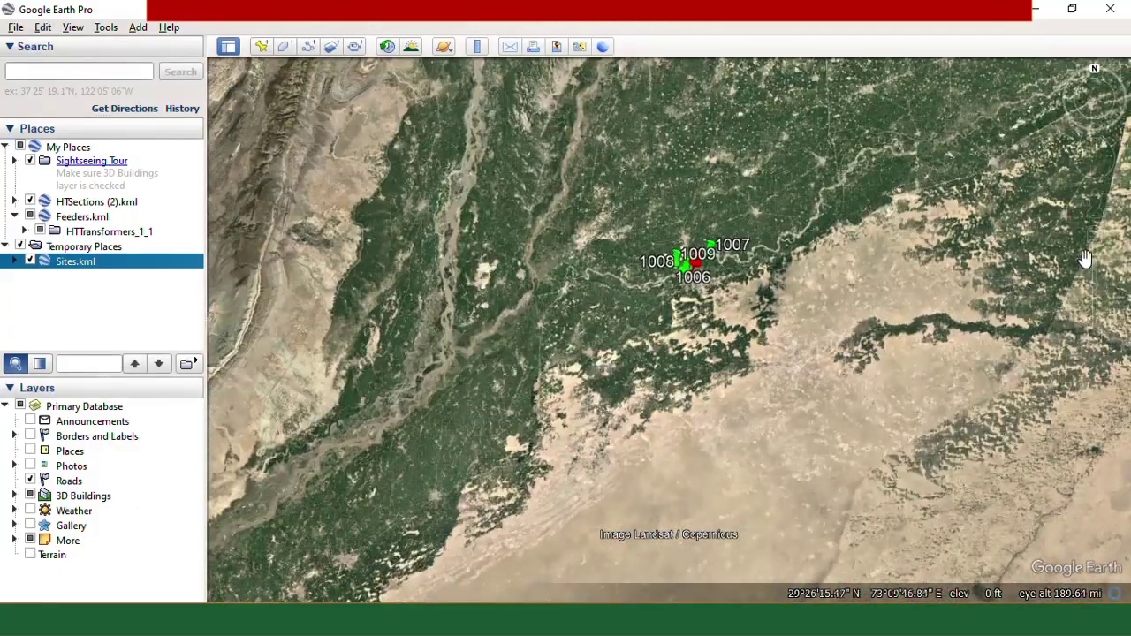
left_click(1094, 237)
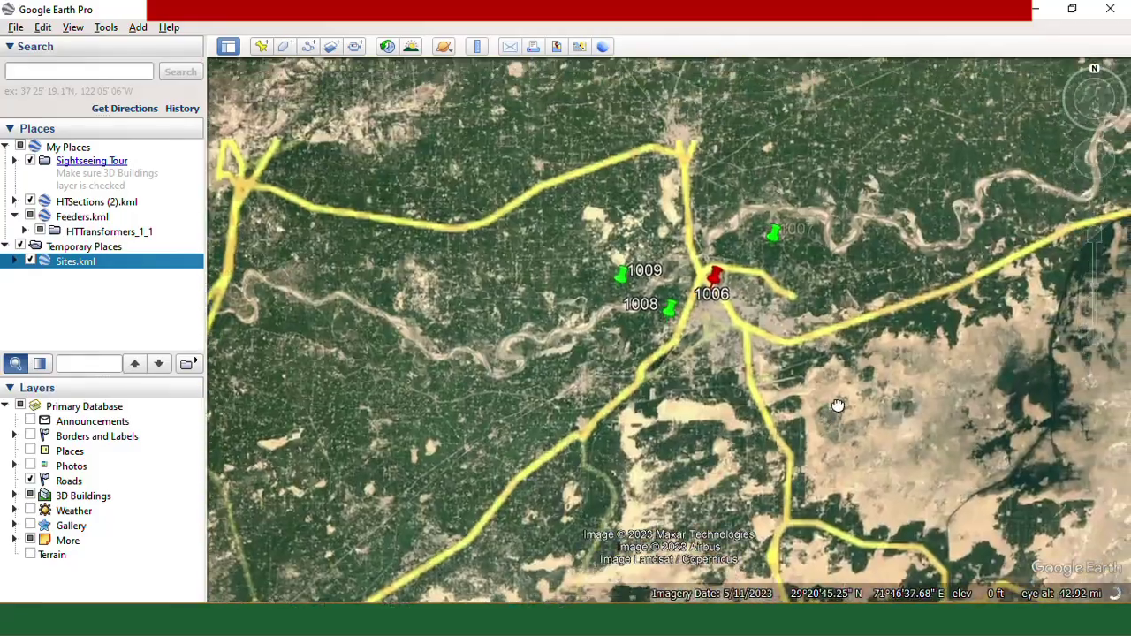
left_click_drag(838, 405, 805, 485)
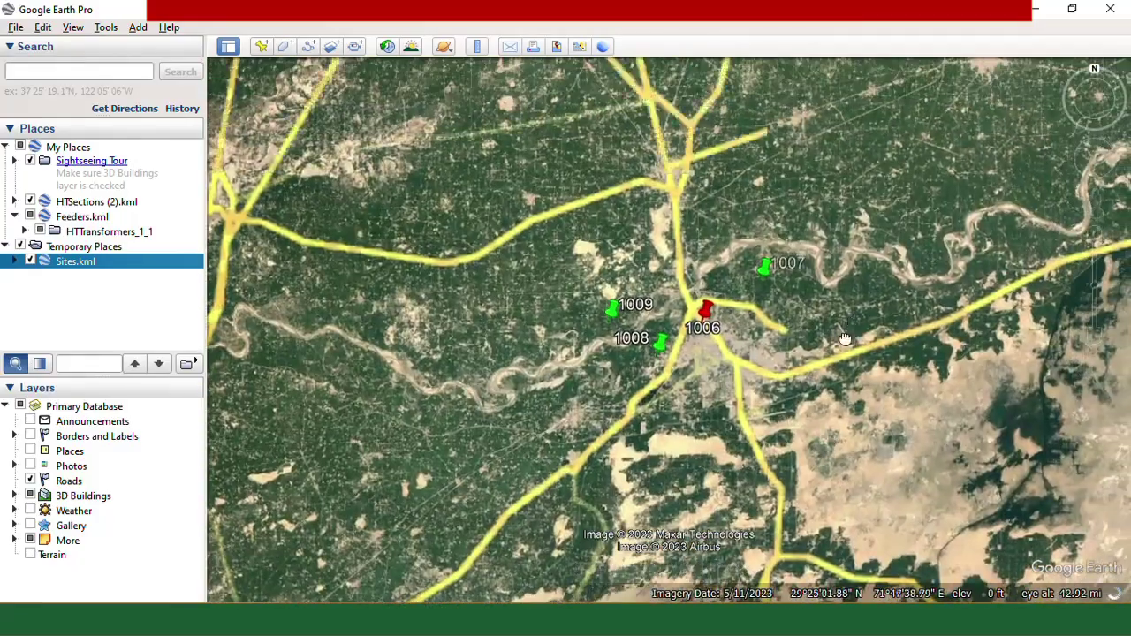
left_click(741, 311)
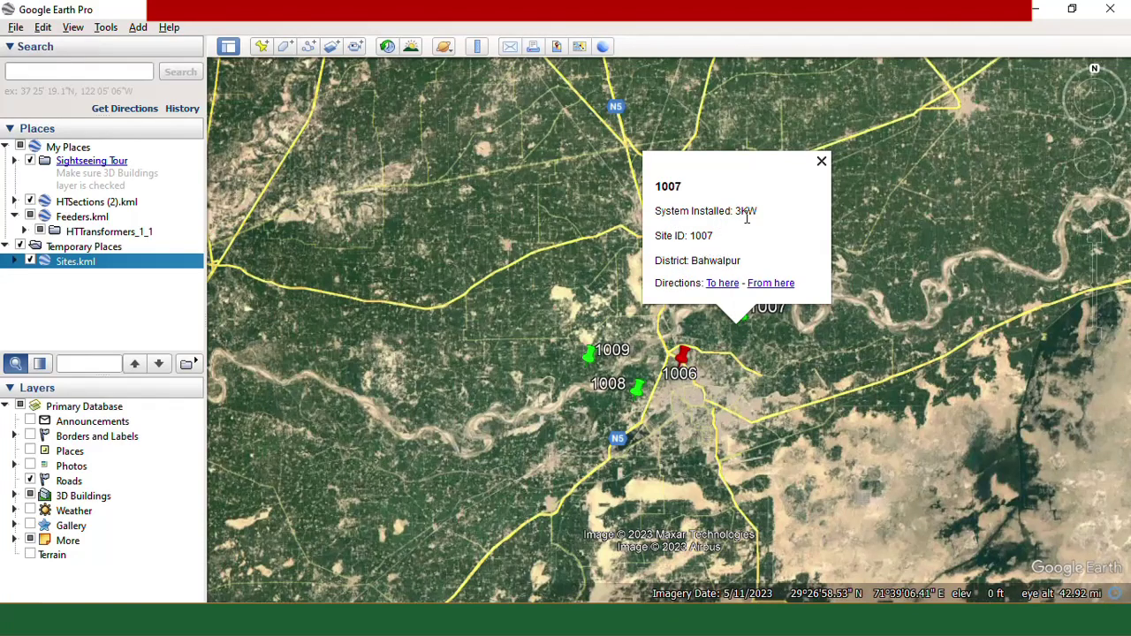
left_click(821, 164)
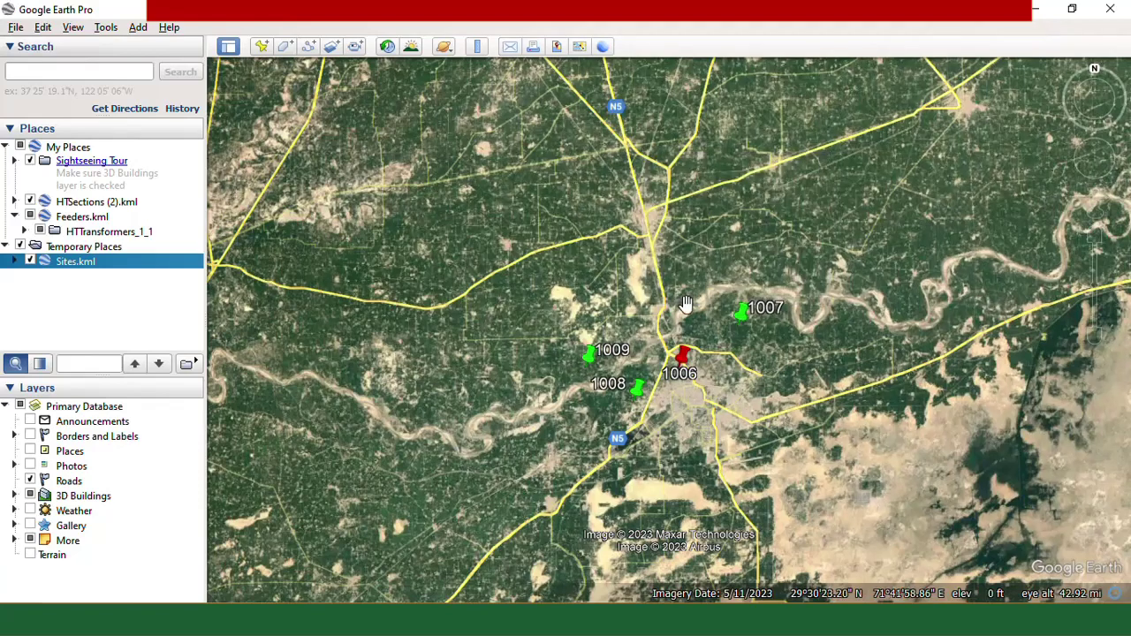
left_click_drag(674, 307, 601, 290)
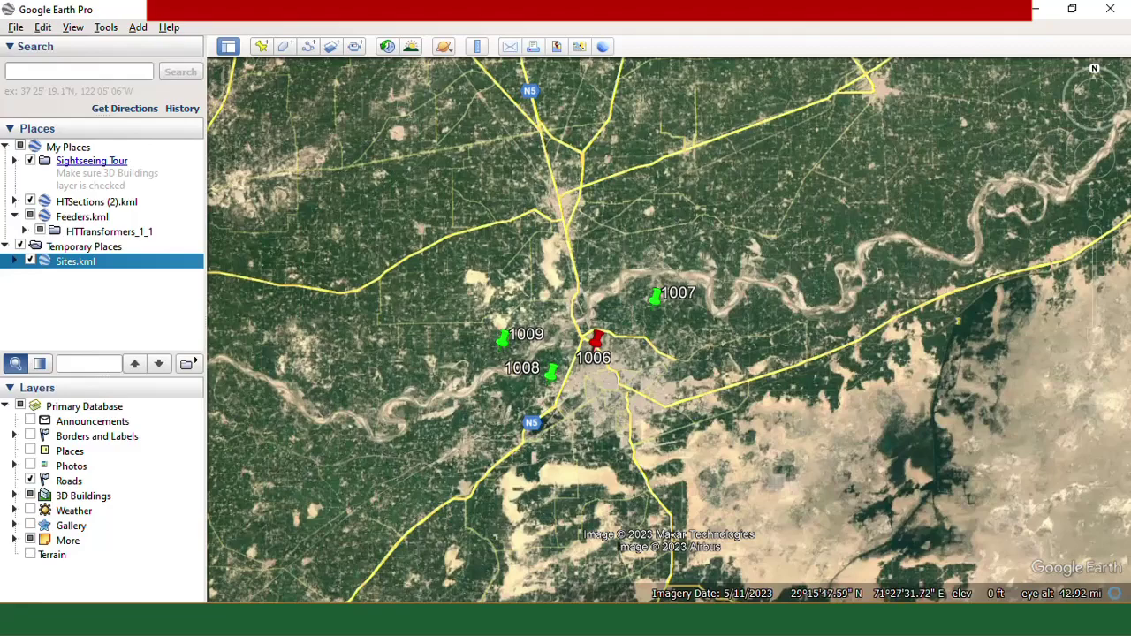
- Bring the Excel Sites worksheet back in front of the VBA editor
left_click(340, 620)
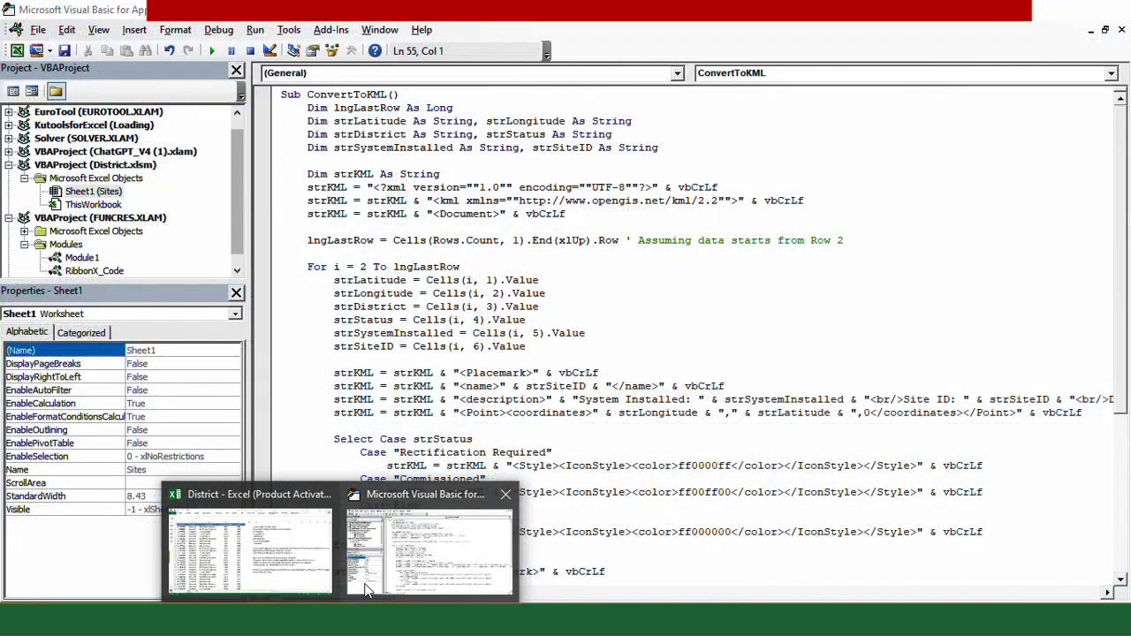
left_click(429, 544)
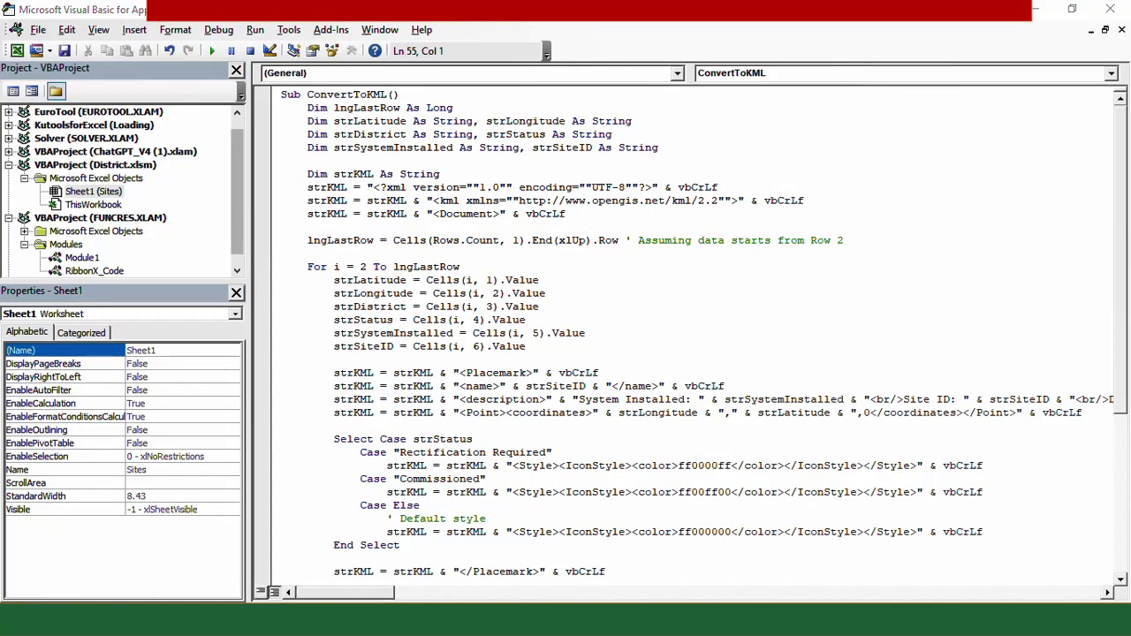
left_click(237, 572)
- Confirm the site list ends at row 33 with site 1032, with empty rows below
left_click_drag(1123, 438, 1126, 517)
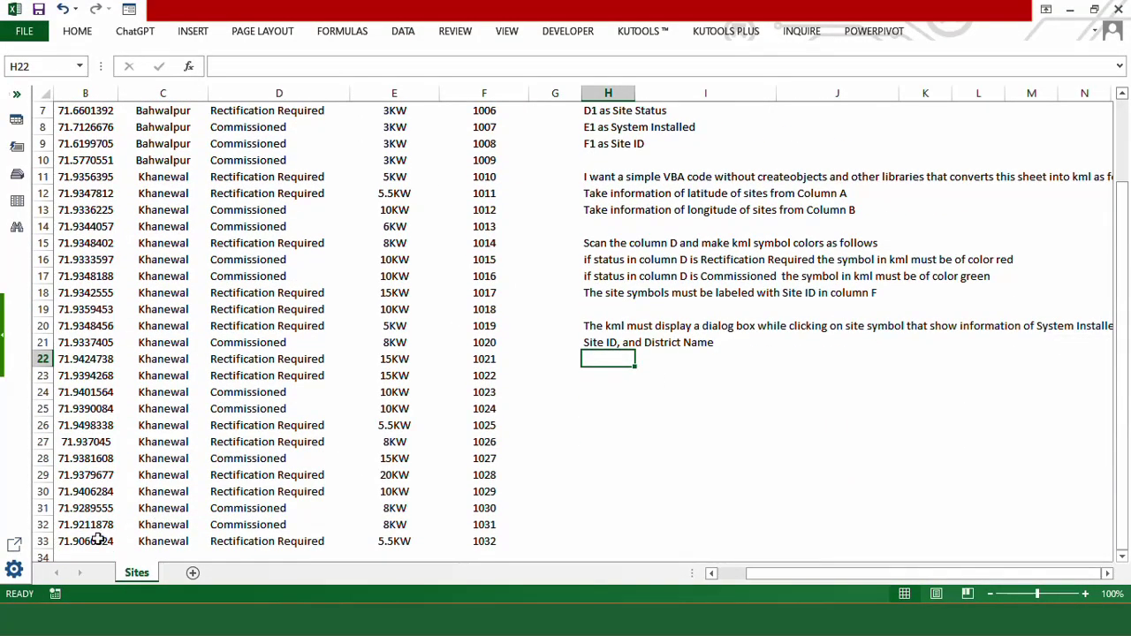
left_click(97, 539)
key("Down")
key("Down")
key("Down")
key("Down")
key("Up")
key("Up")
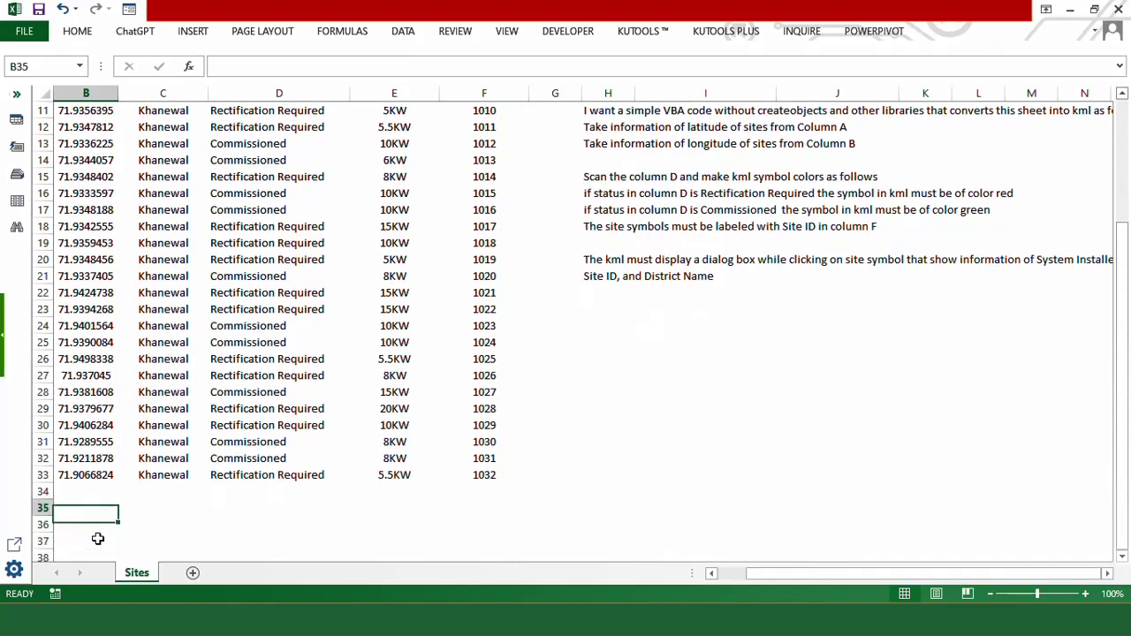
key("Up")
key("Up")
key("Down")
key("Down")
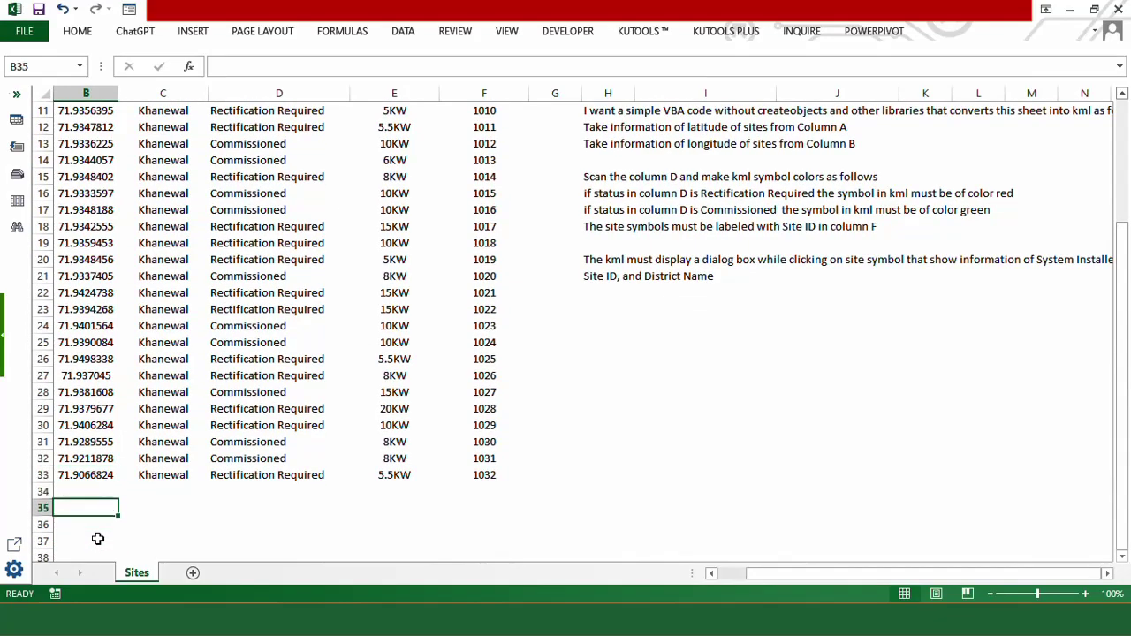
key("Down")
key("Down")
key("Down")
key("Down")
key("Down")
key("Down")
key("Down")
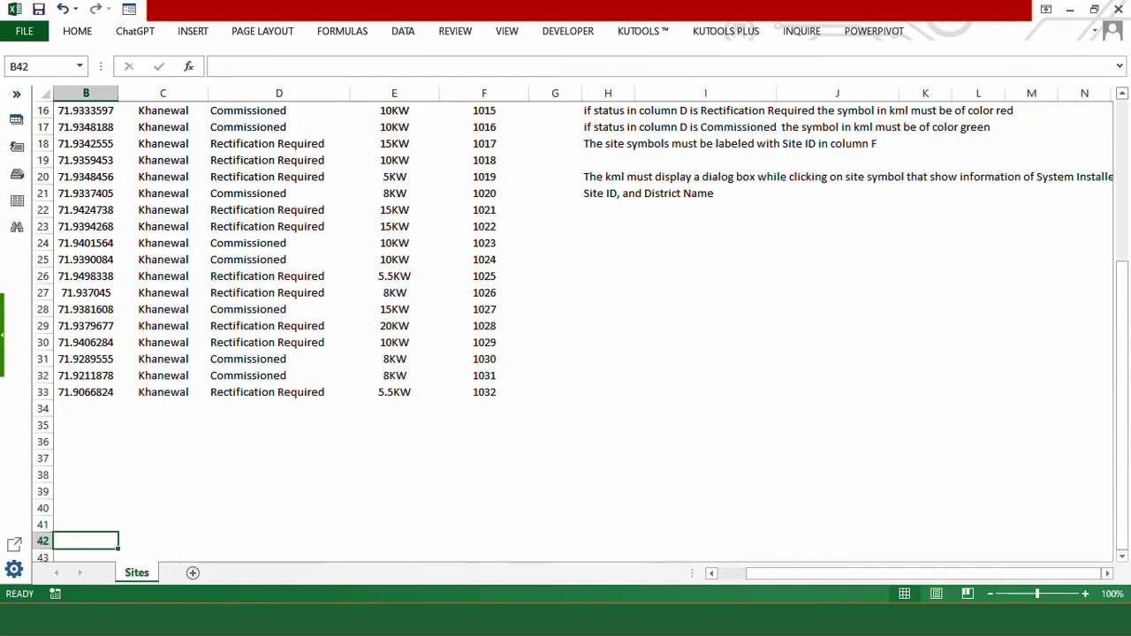
mouse_move(336, 618)
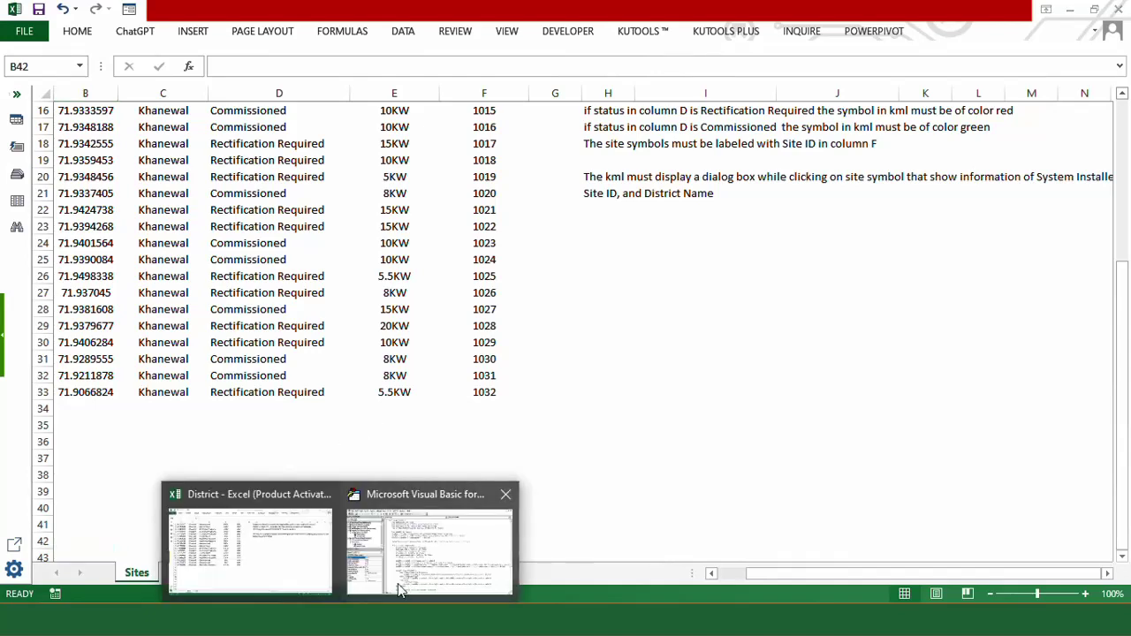
left_click(402, 588)
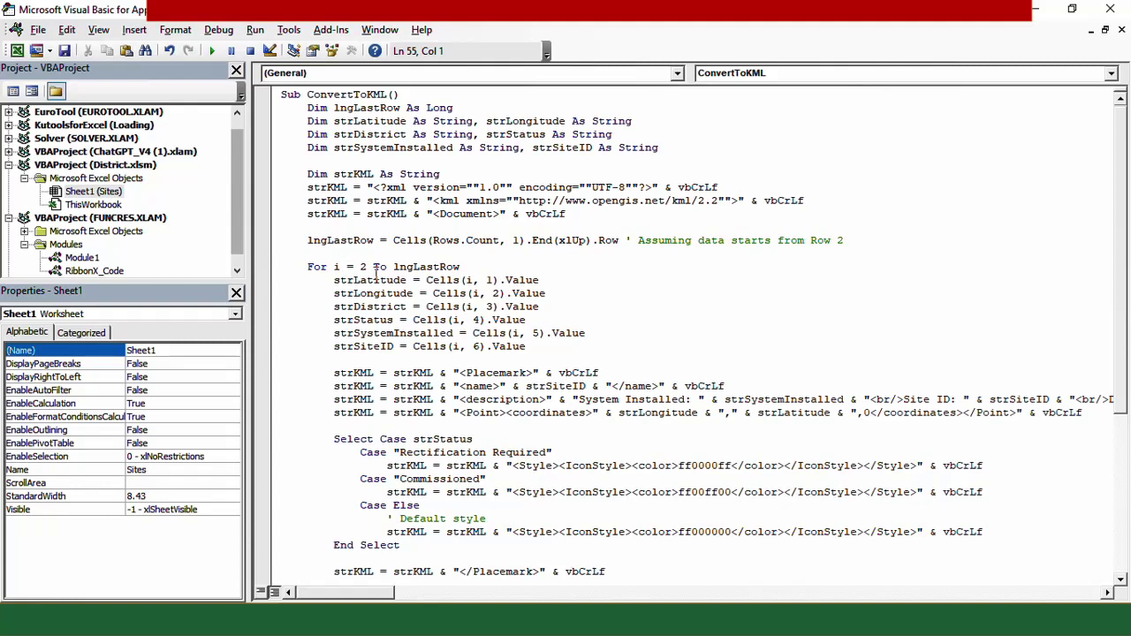
left_click_drag(468, 266, 391, 266)
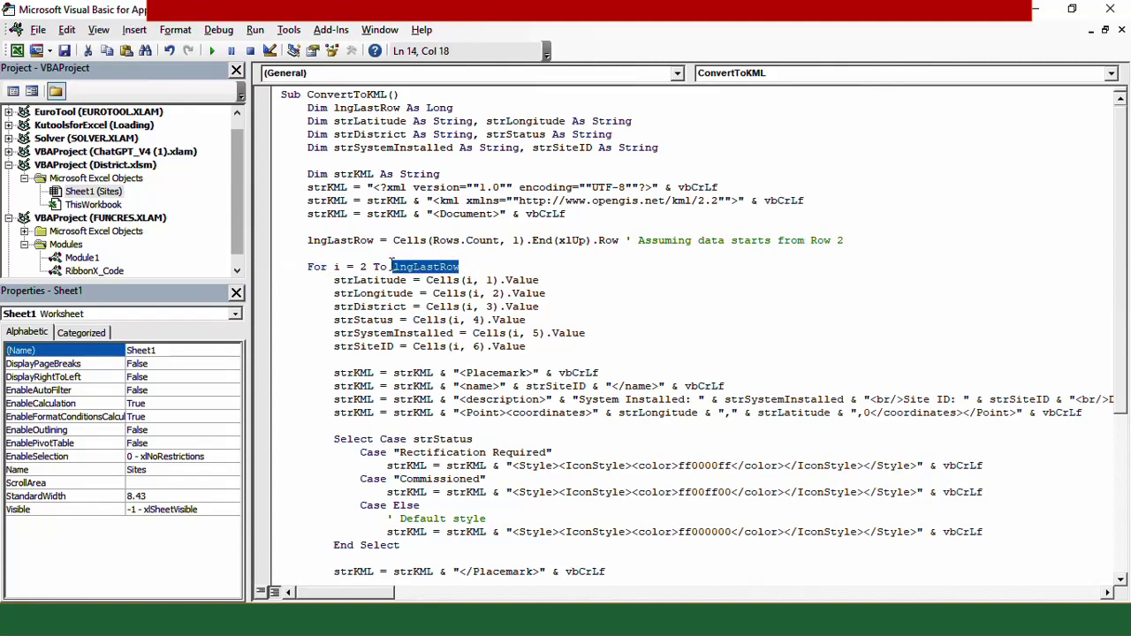
left_click(468, 266)
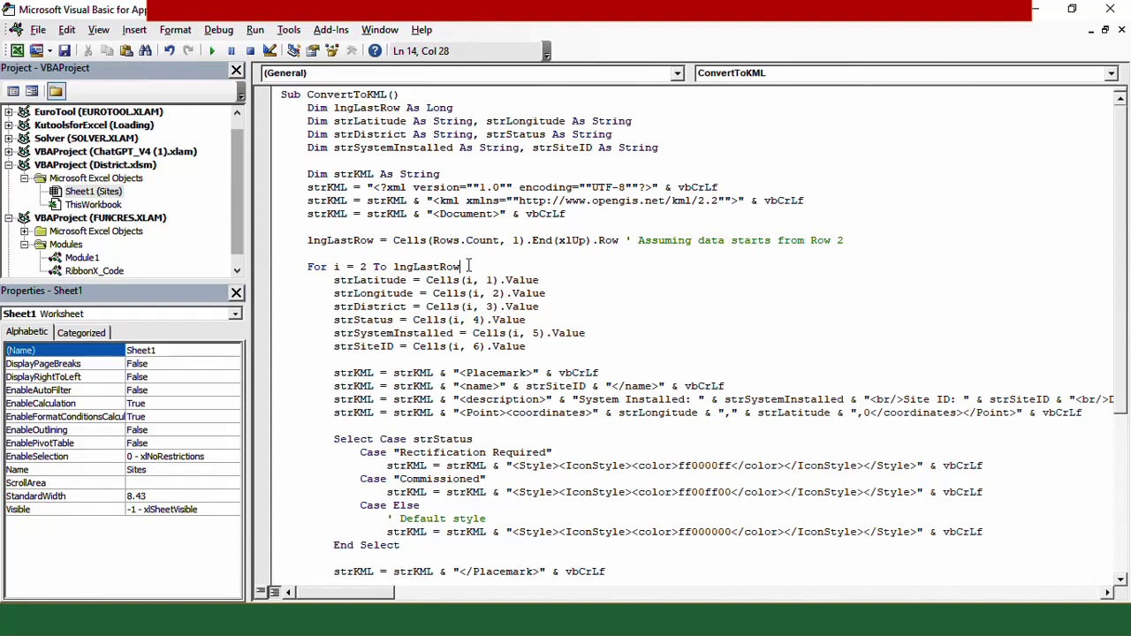
mouse_move(336, 619)
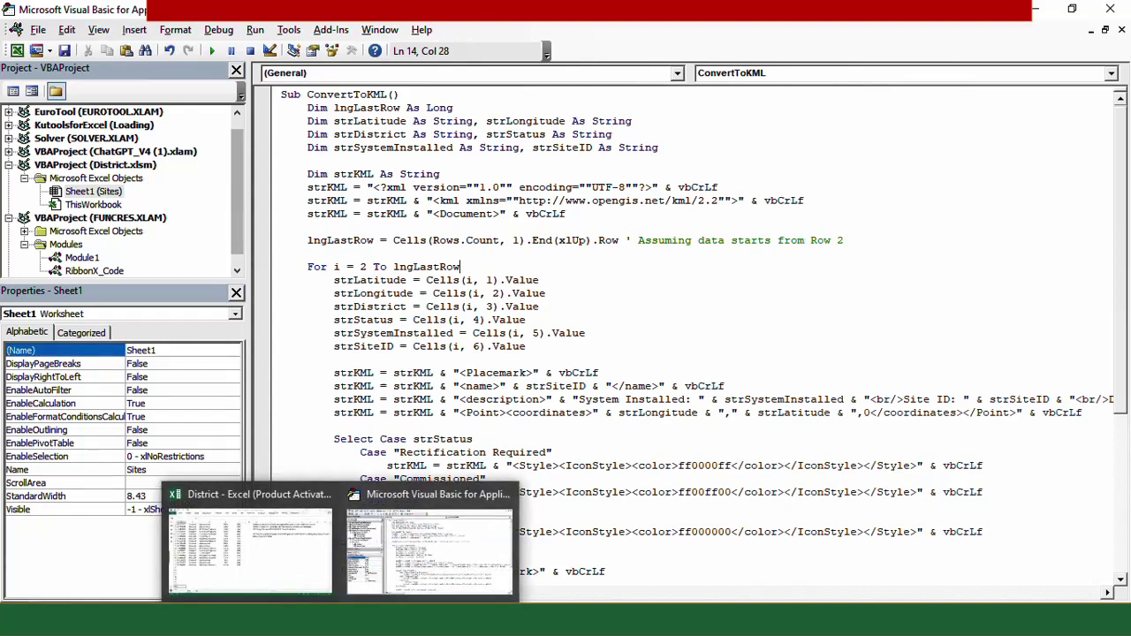
left_click(316, 576)
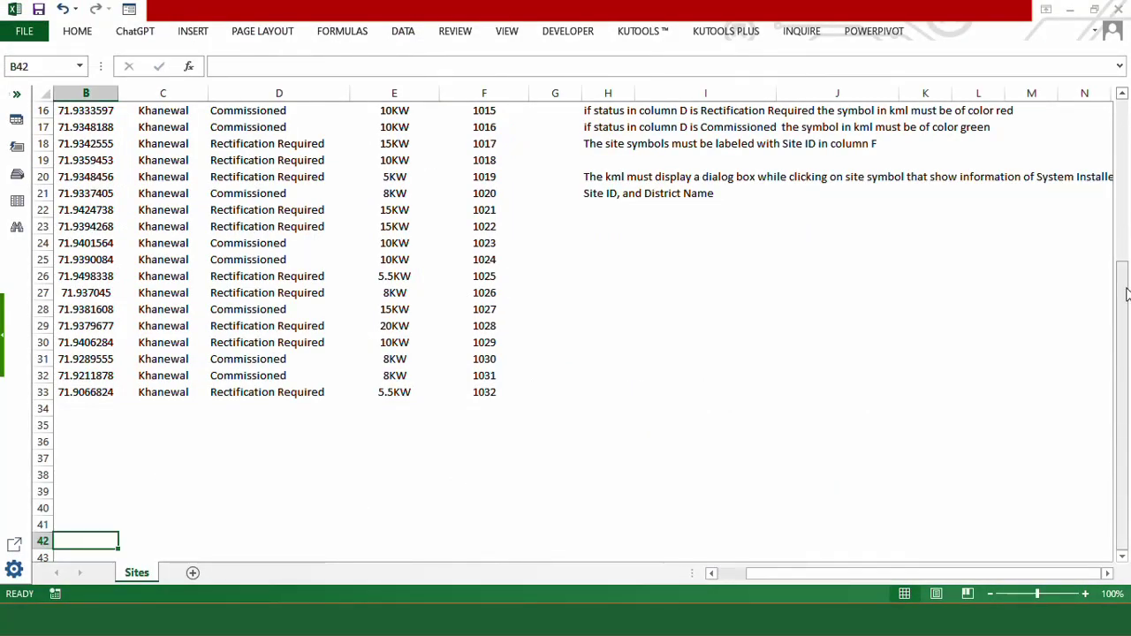
left_click_drag(1126, 295, 1119, 150)
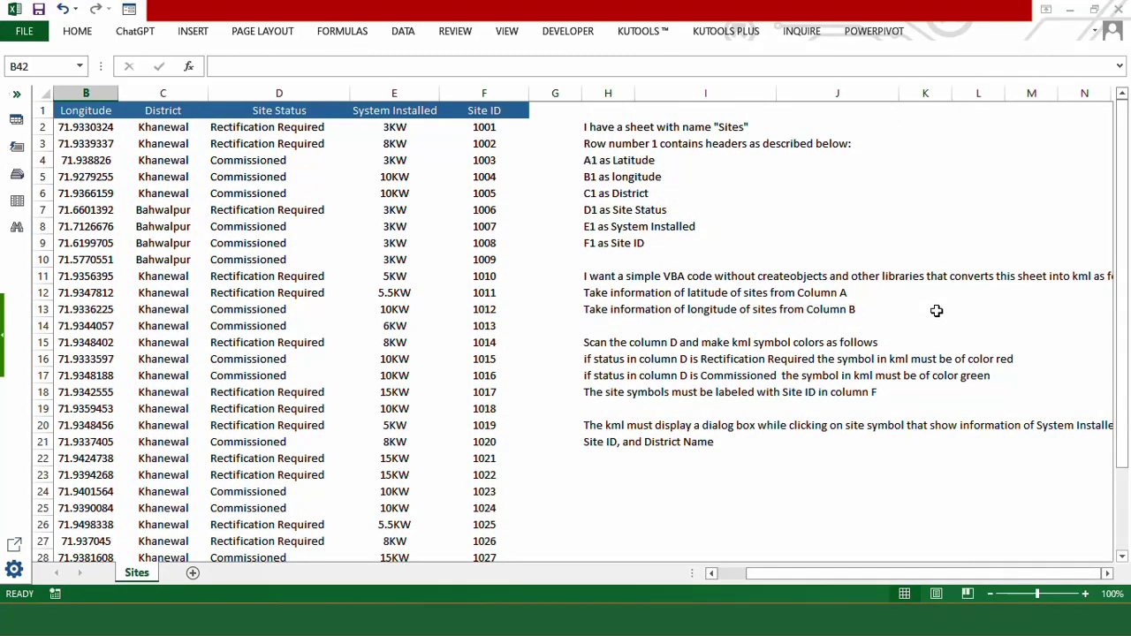